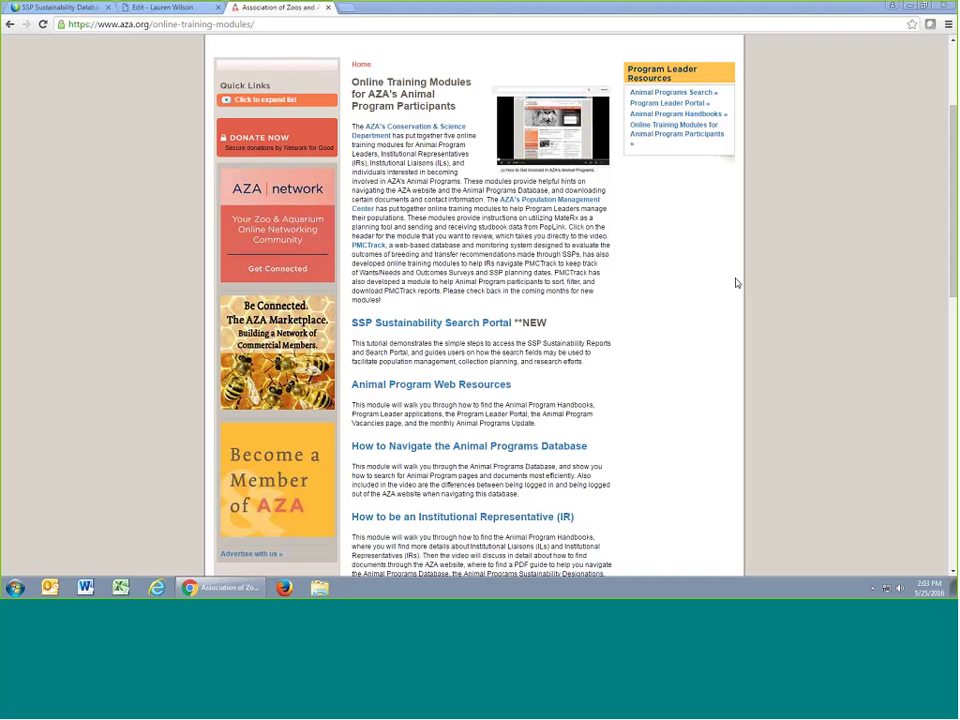
# Switch to the member account tab and open the SSP Sustainability Reports search page
pyautogui.click(159, 12)
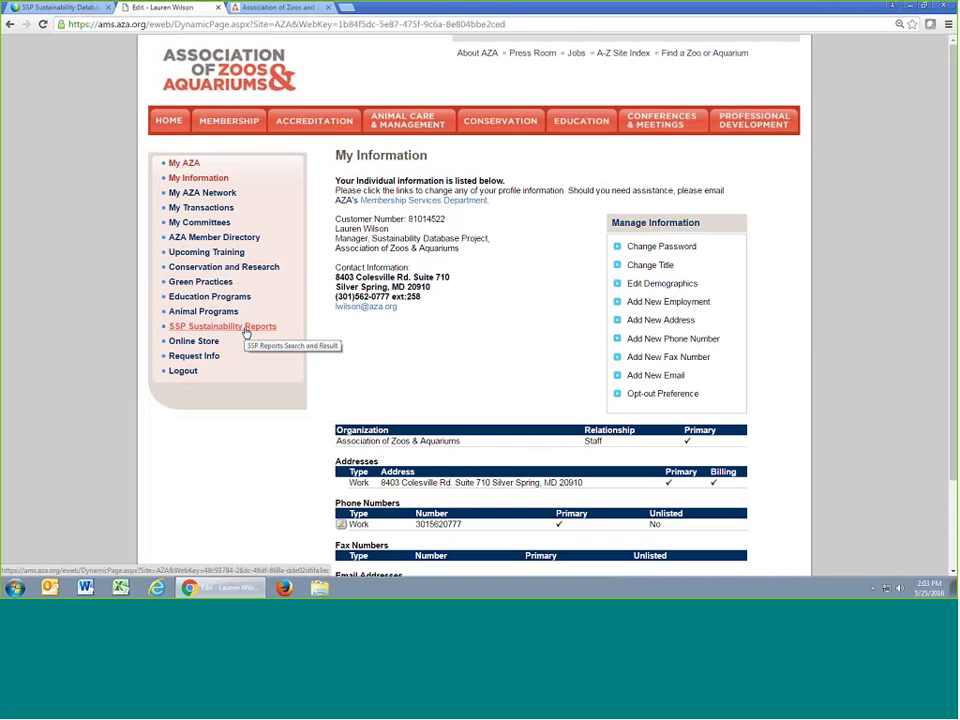
pyautogui.click(245, 330)
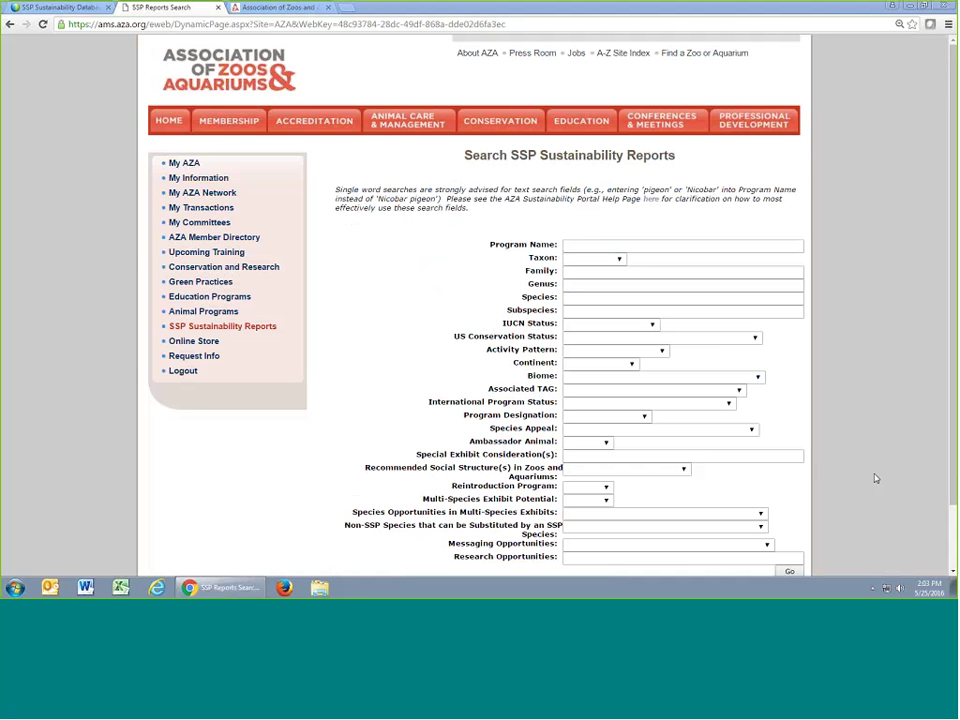
# Search Program Name for 'sand t', accepting the Sand Tiger Shark suggestion
pyautogui.click(699, 243)
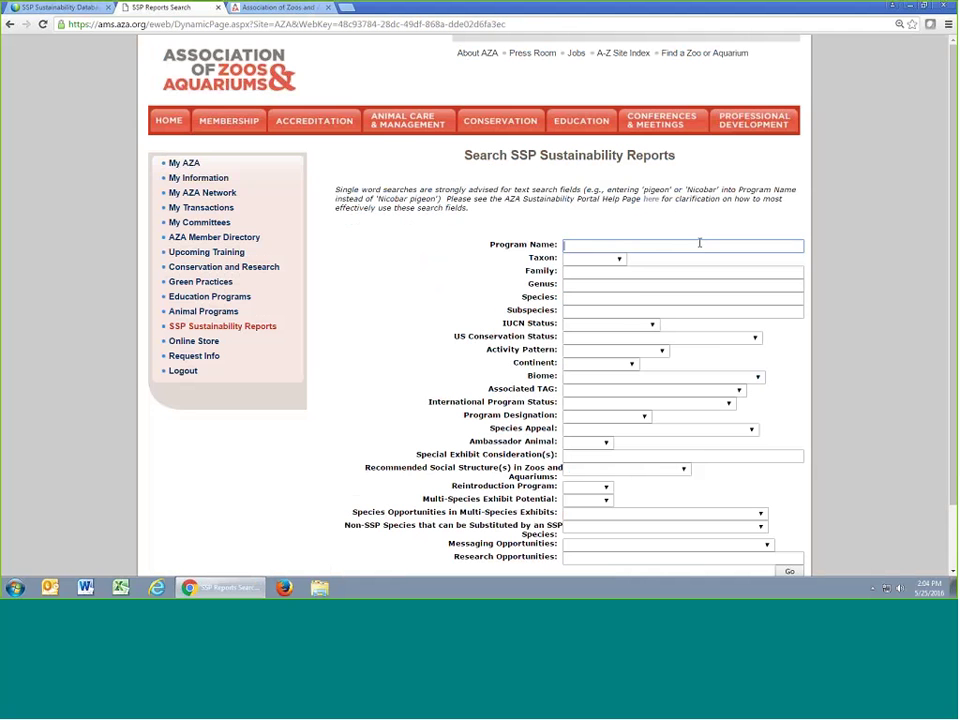
pyautogui.write('sand t')
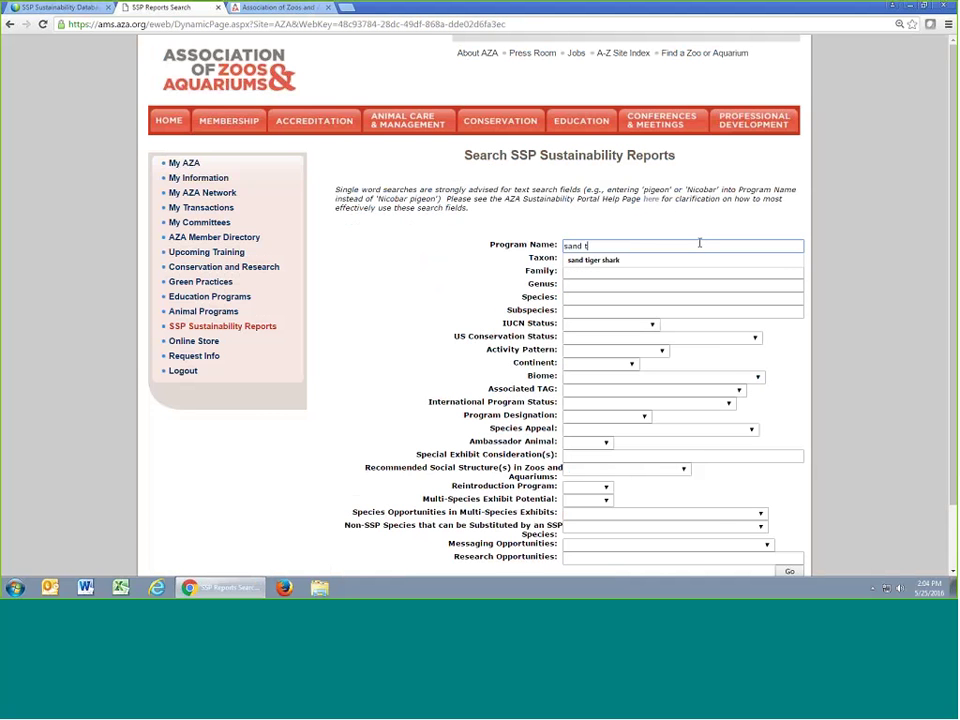
pyautogui.press('Down')
pyautogui.press('Return')
pyautogui.press('Return')
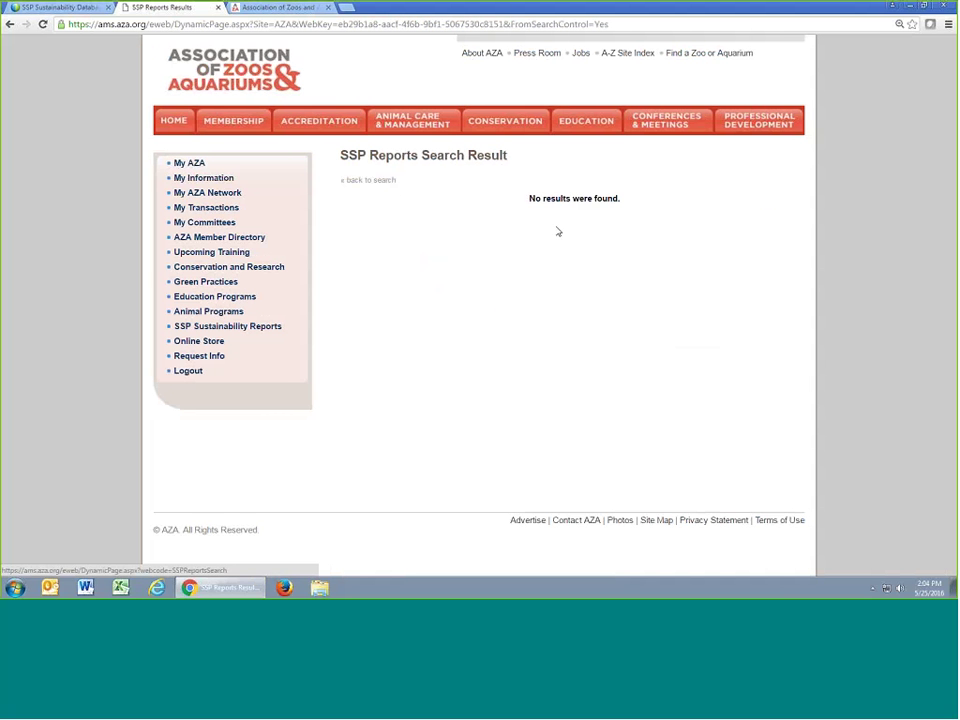
# Back on the search form, search Program Name for 'shark'
pyautogui.click(372, 180)
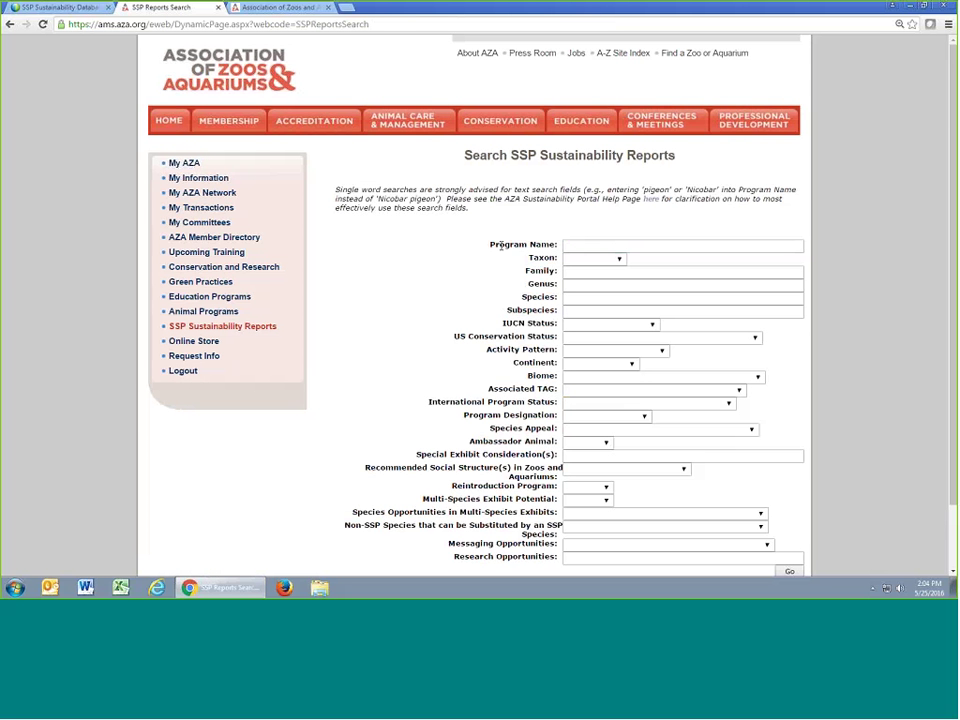
pyautogui.tripleClick(493, 244)
pyautogui.click(608, 245)
pyautogui.write('shark')
pyautogui.press('Return')
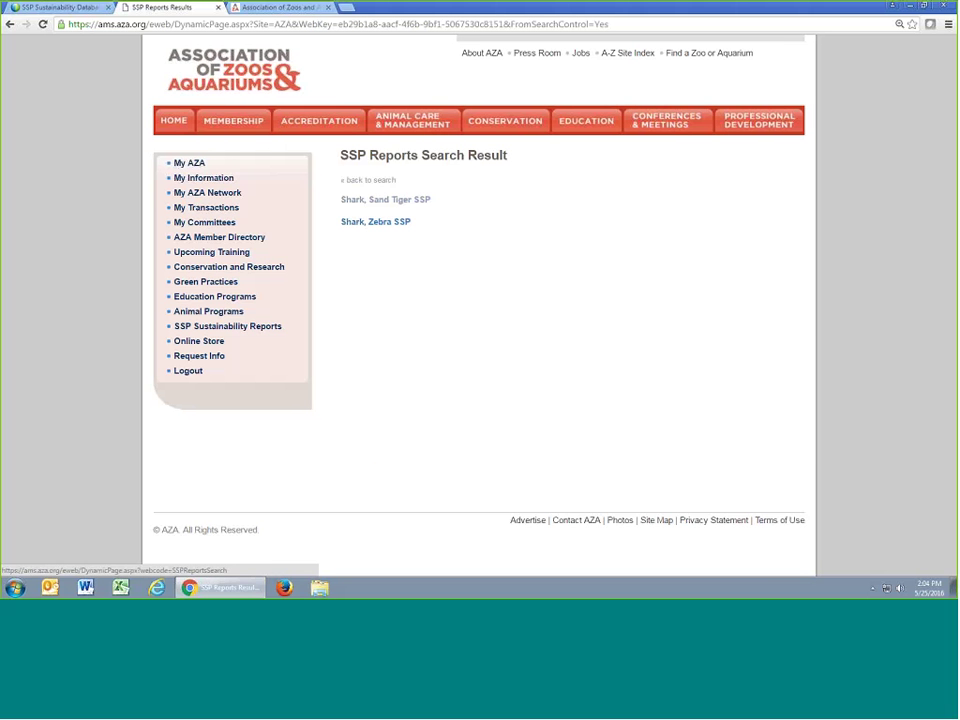
# Return to the form and search Program Name for 'sand'
pyautogui.click(369, 180)
pyautogui.click(660, 246)
pyautogui.write('sand')
pyautogui.press('Return')
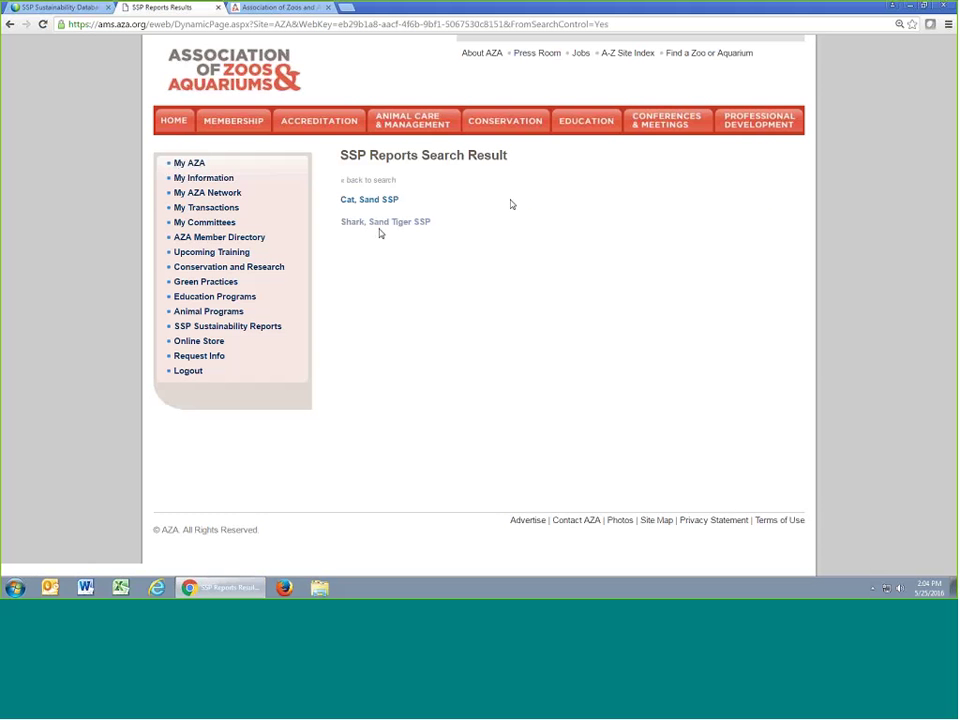
# Search Program Name for 'tige' and open the Shark, Sand Tiger SSP report
pyautogui.click(369, 180)
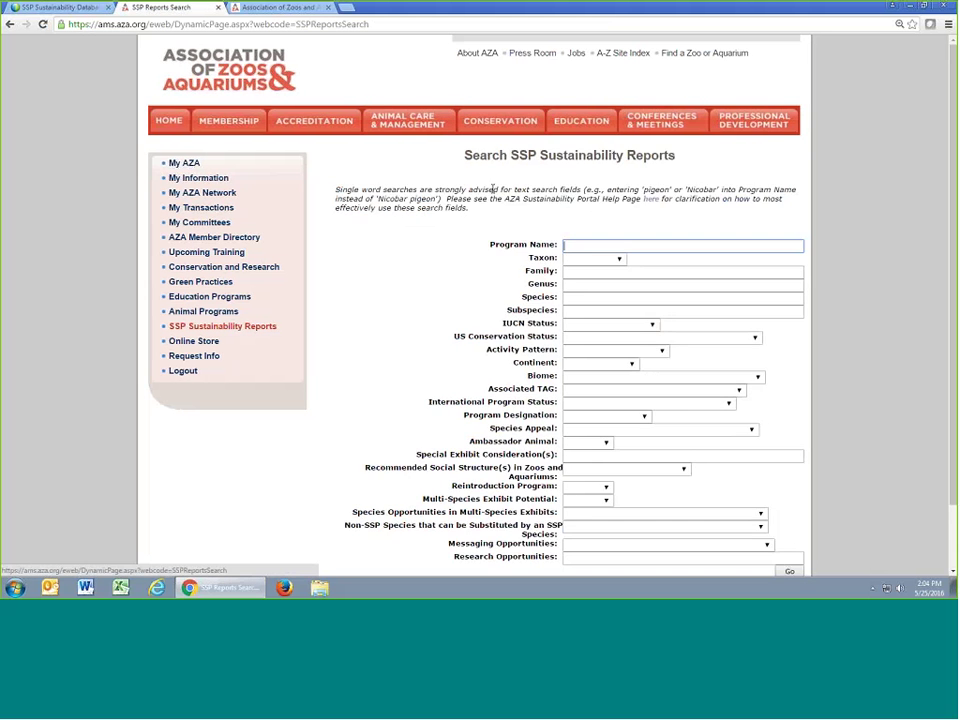
pyautogui.write('tiger')
pyautogui.press('Return')
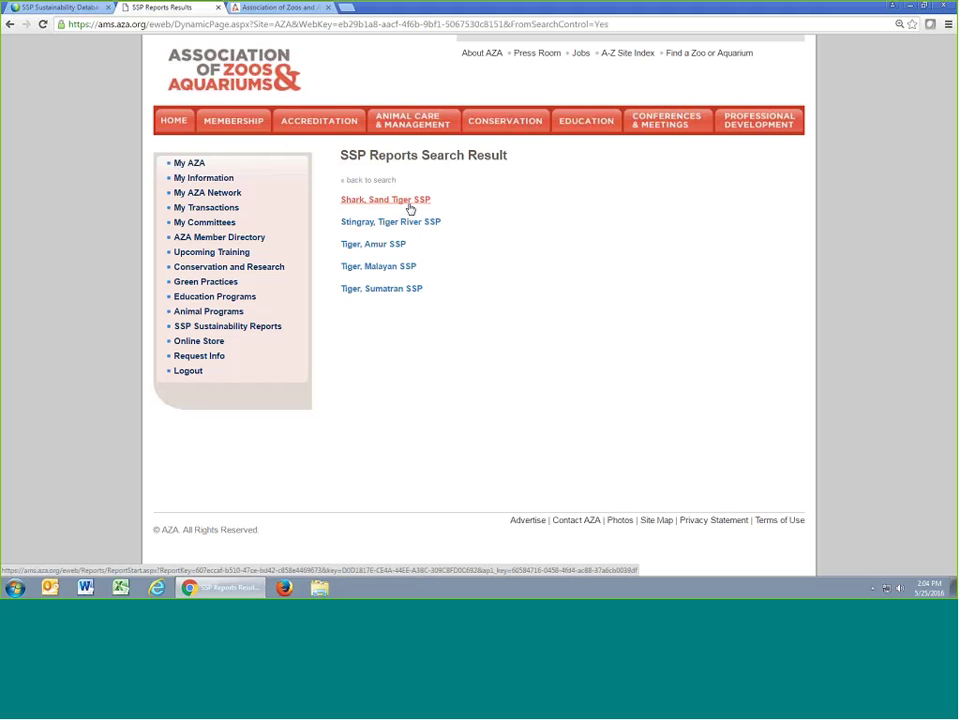
pyautogui.click(392, 197)
pyautogui.click(398, 201)
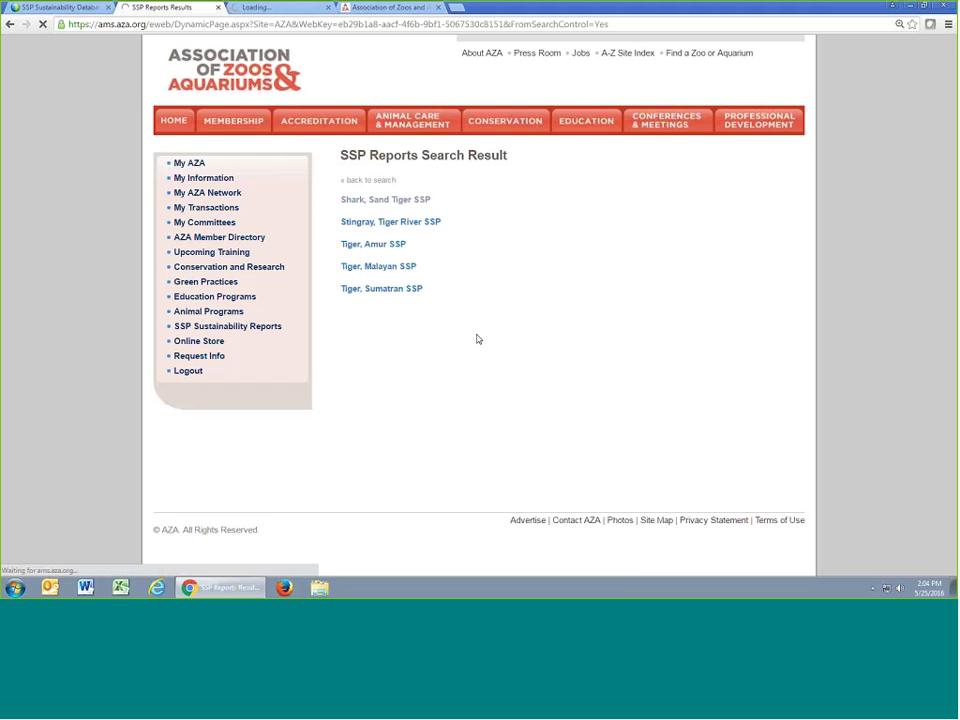
# Search with Associated TAG set to Marine Fishes TAG, then return to the Sand Tiger Shark PDF
pyautogui.click(362, 182)
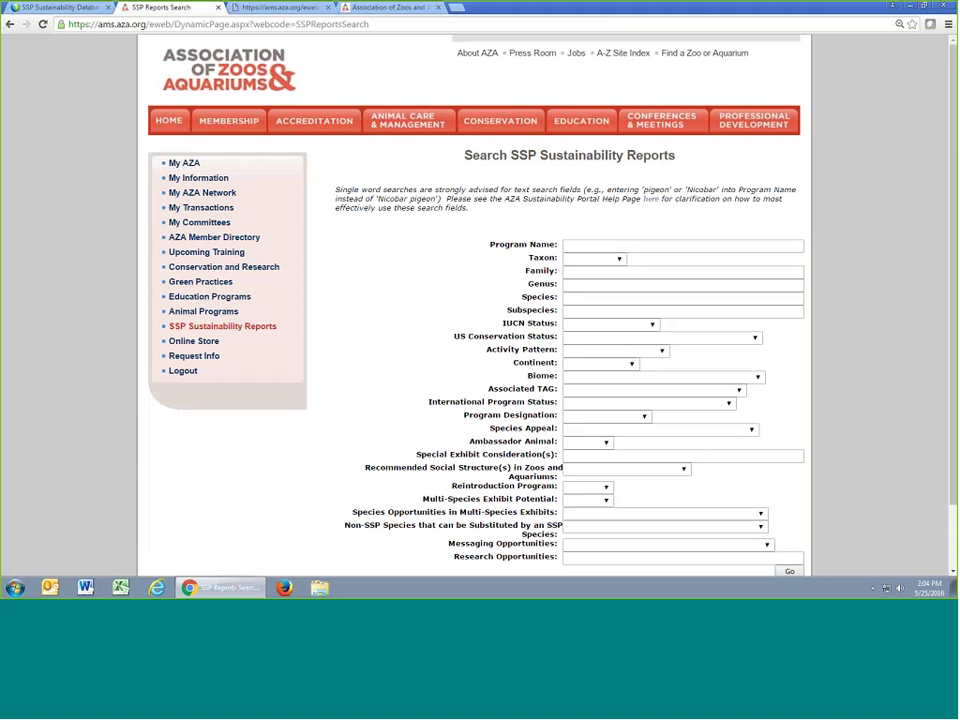
pyautogui.moveTo(487, 389); pyautogui.dragTo(562, 389)
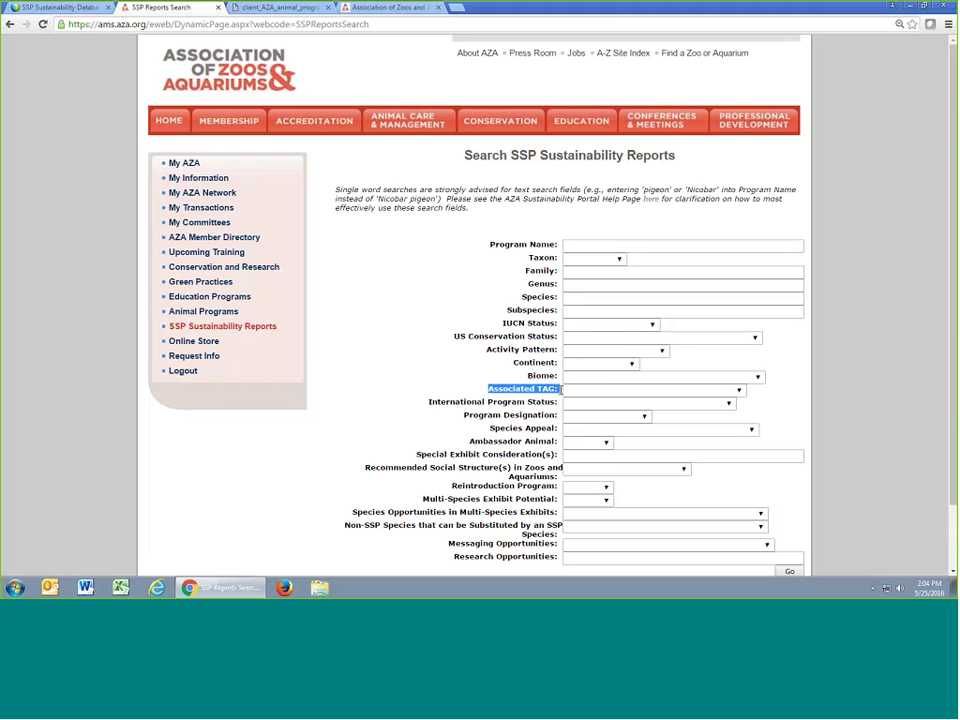
pyautogui.scroll(-1, 560, 300)
pyautogui.click(680, 332)
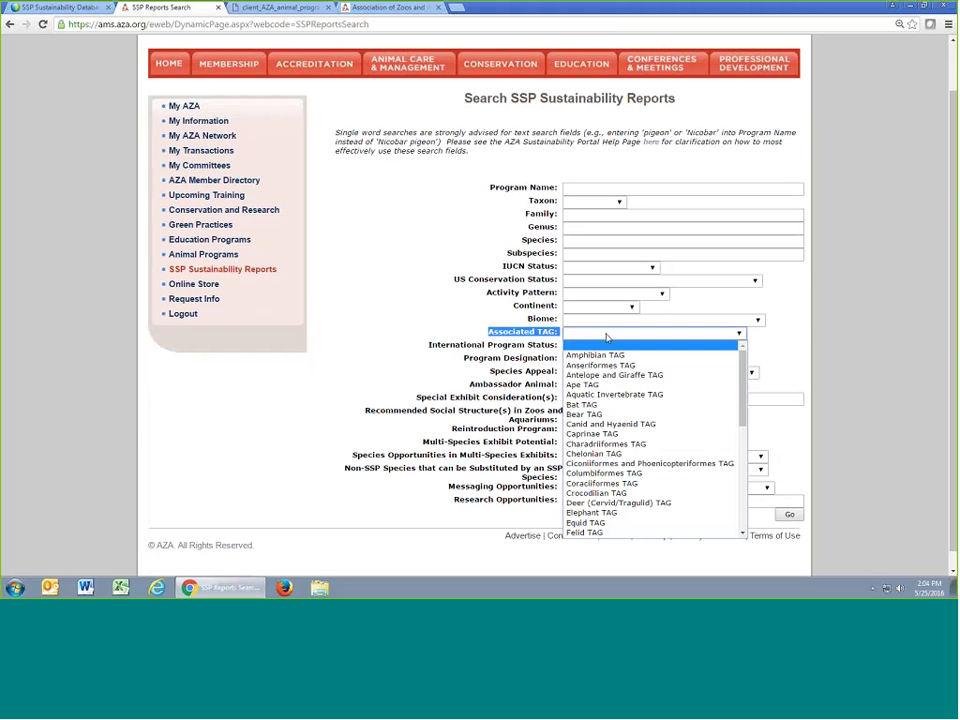
pyautogui.scroll(-3, 632, 440)
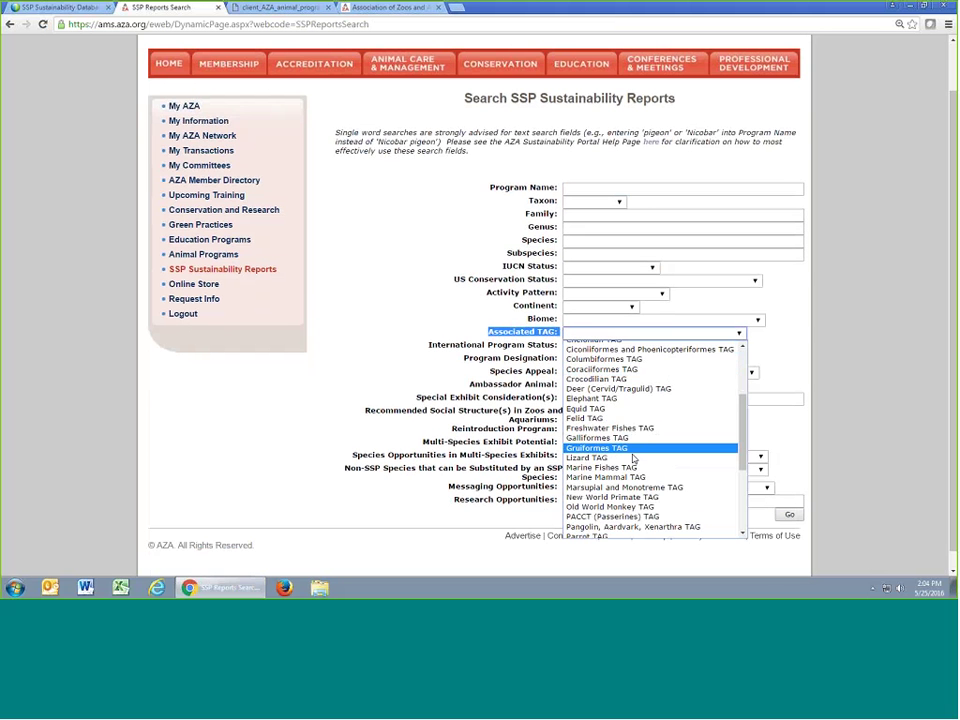
pyautogui.click(638, 467)
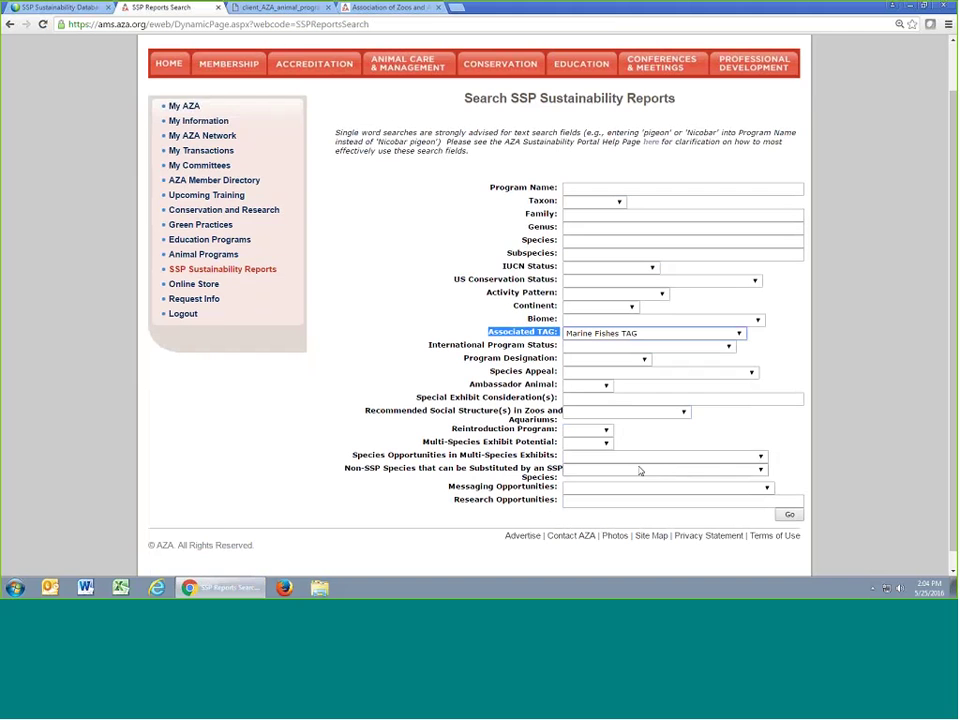
pyautogui.click(789, 514)
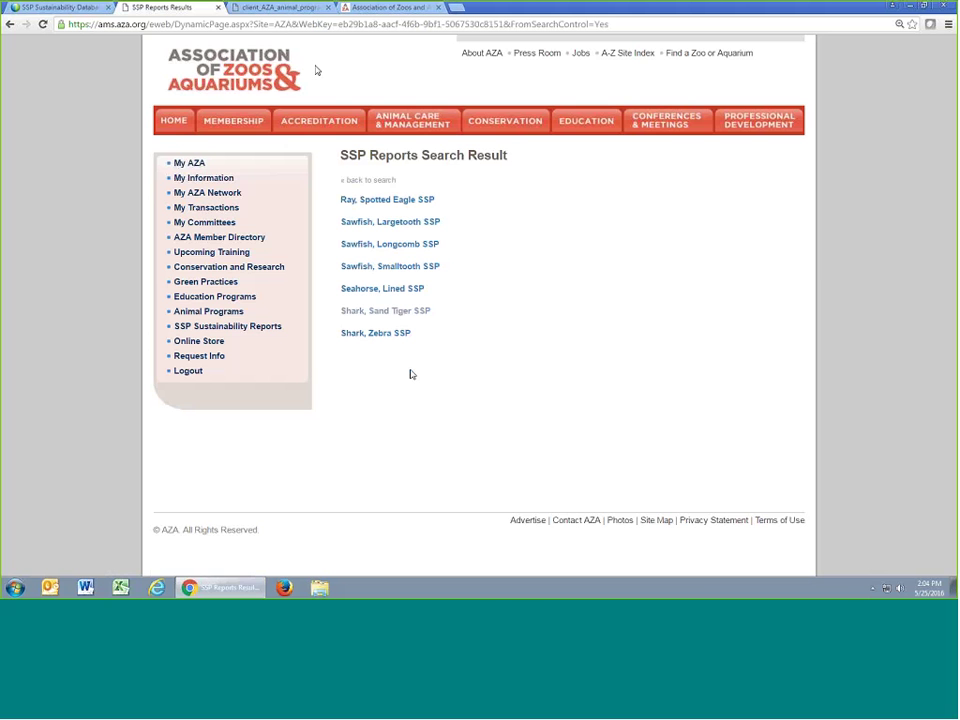
pyautogui.hotkey('ctrl', 'Tab')
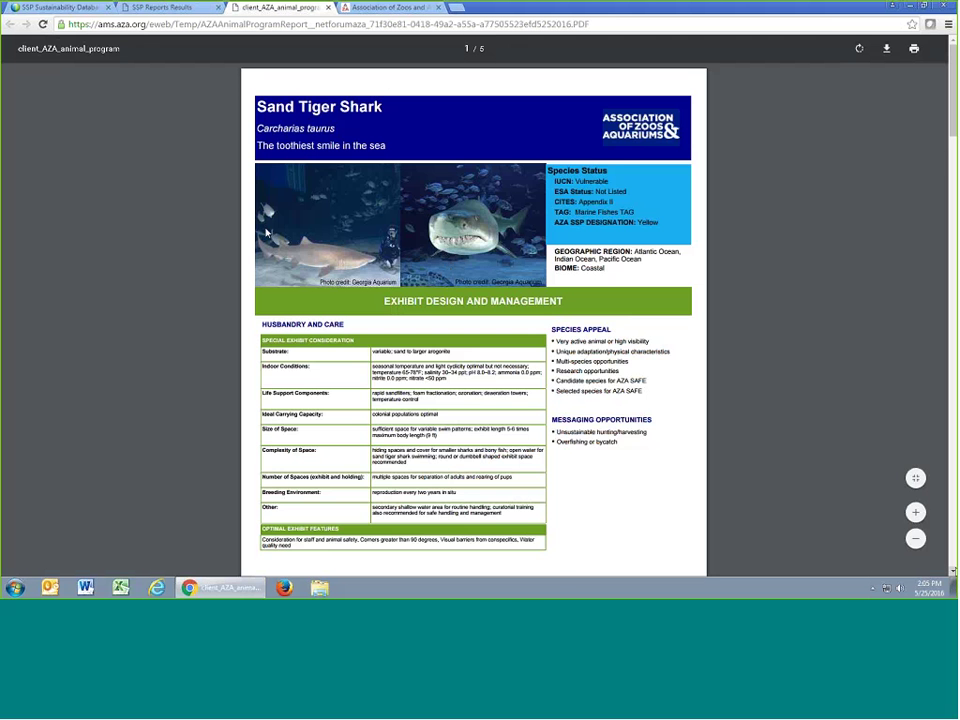
# Read pages 1–2 of the Sand Tiger Shark report down to the Sustainability Profile (201 at 39 institutions)
pyautogui.keyDown('ctrl'); pyautogui.scroll(3, 266, 233); pyautogui.keyUp('ctrl')
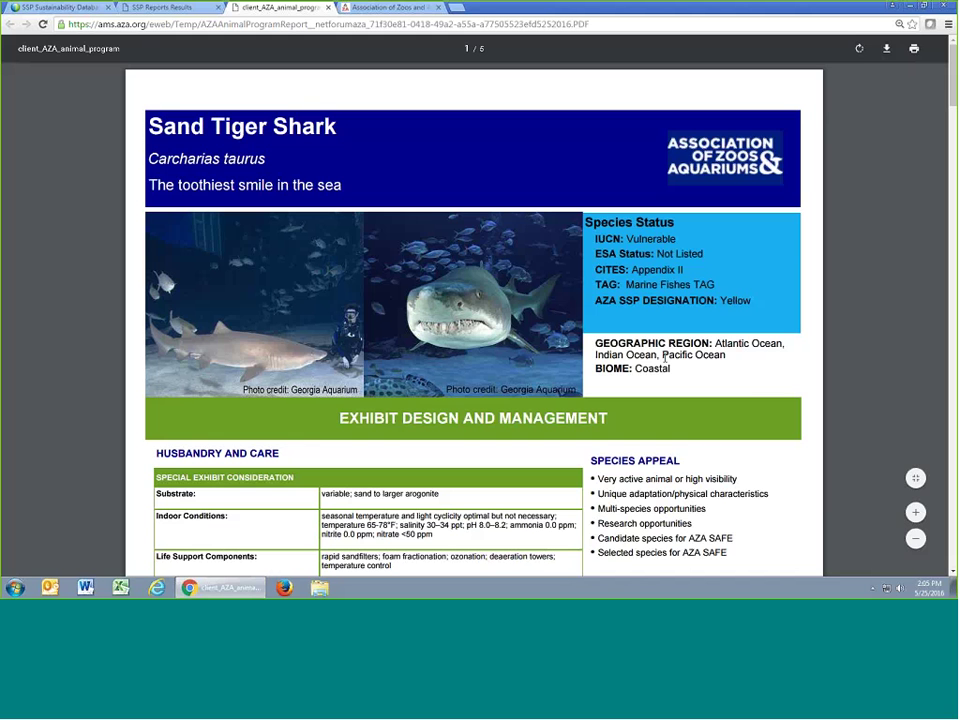
pyautogui.scroll(-3, 690, 380)
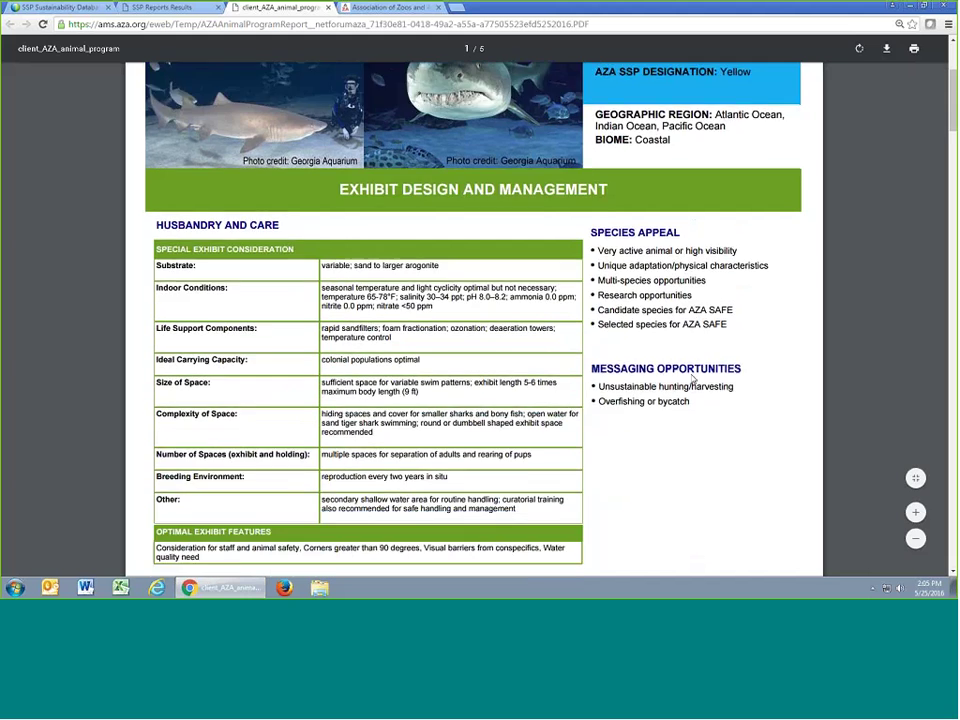
pyautogui.scroll(-1, 690, 380)
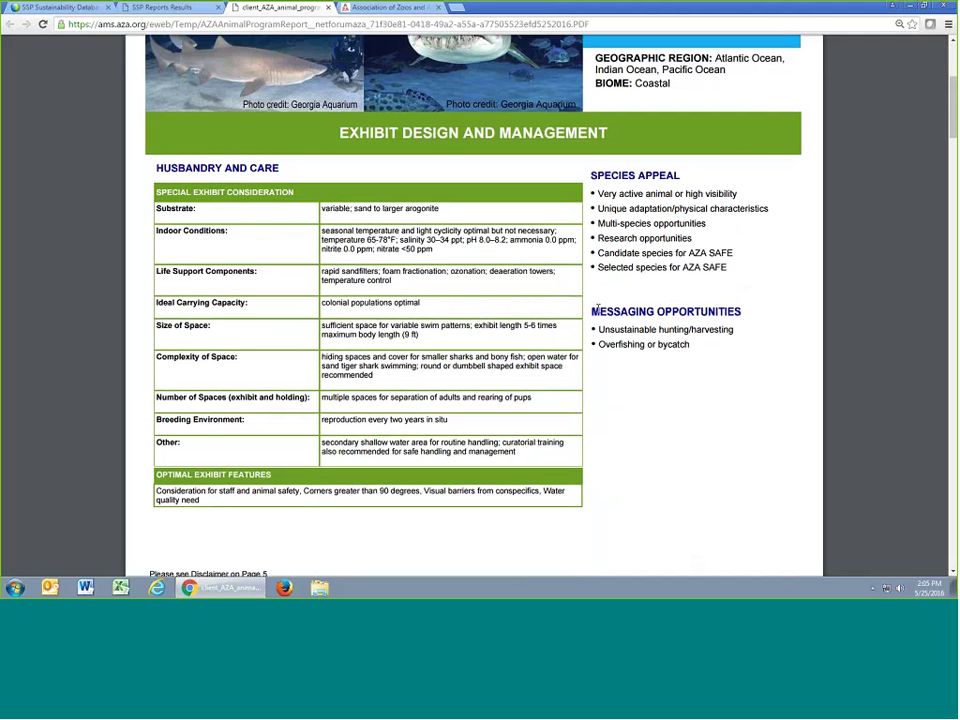
pyautogui.scroll(-1, 669, 420)
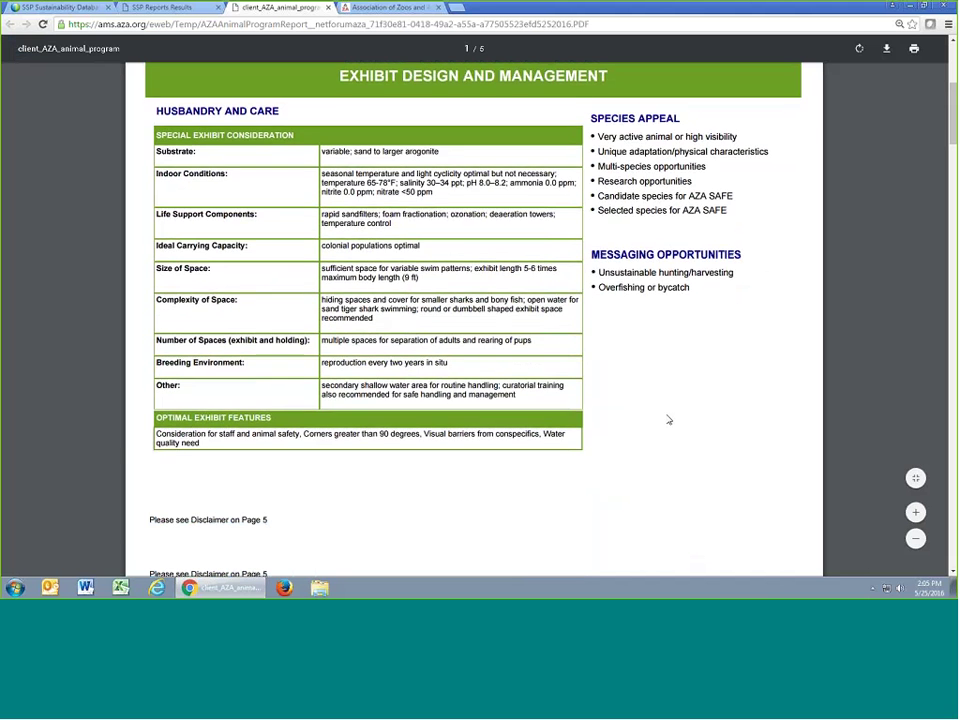
pyautogui.scroll(-5, 633, 414)
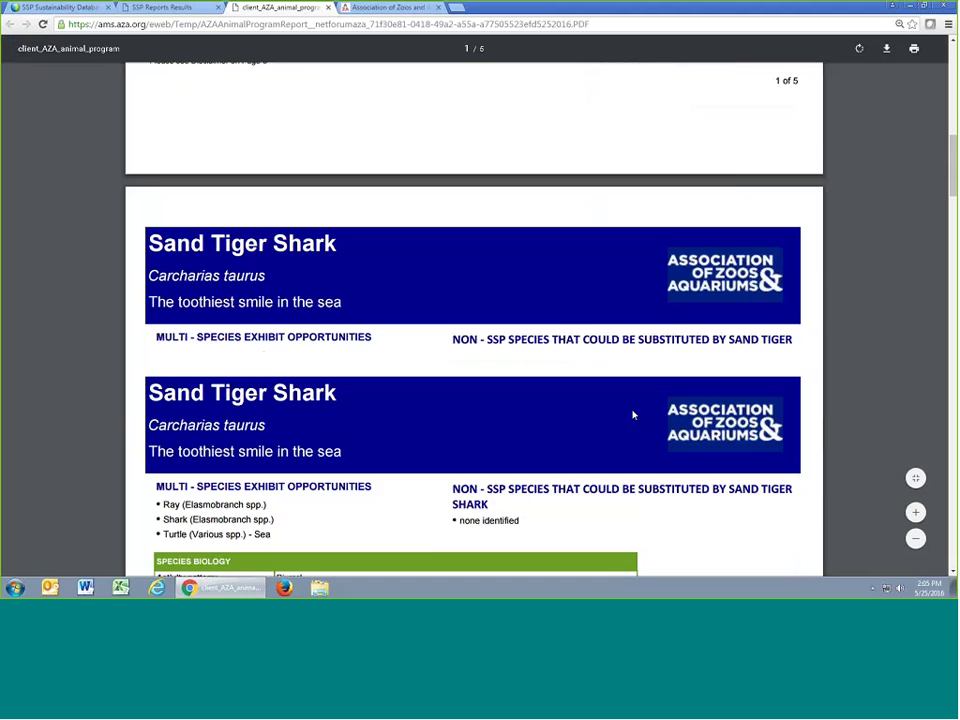
pyautogui.scroll(-3, 633, 414)
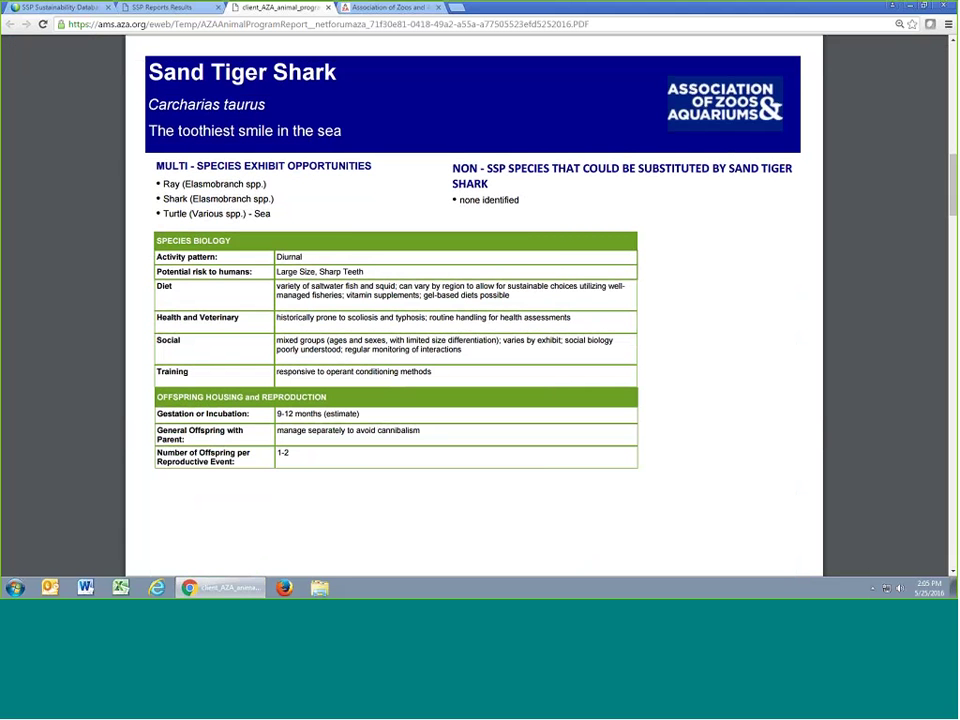
pyautogui.scroll(-6, 690, 399)
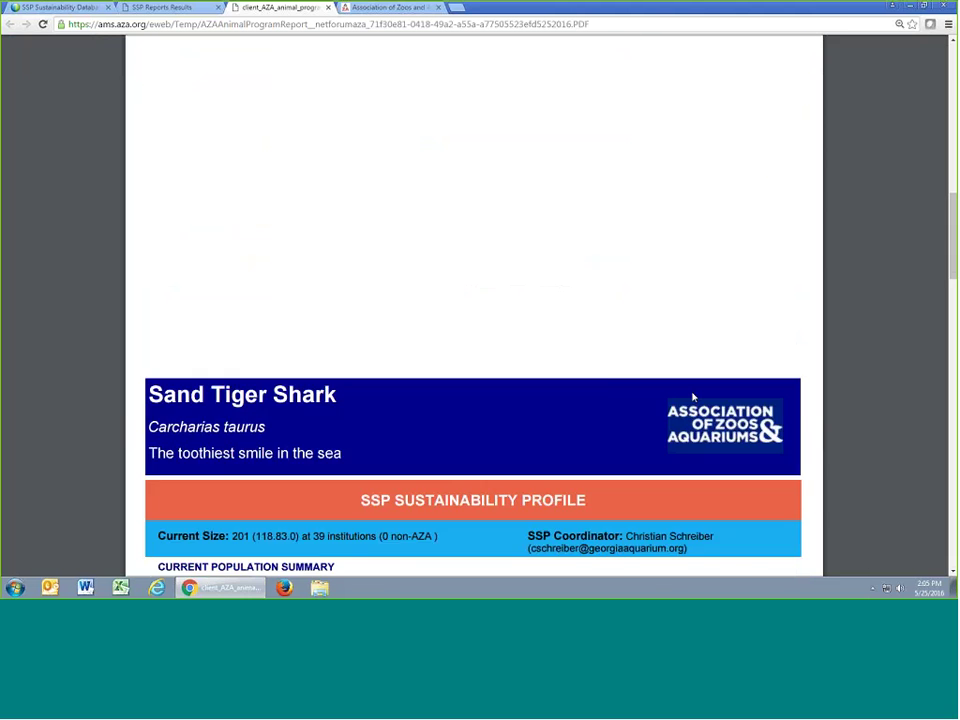
# Scroll through page 3's profile and population charts to the page 4 challenges table
pyautogui.scroll(-4, 693, 397)
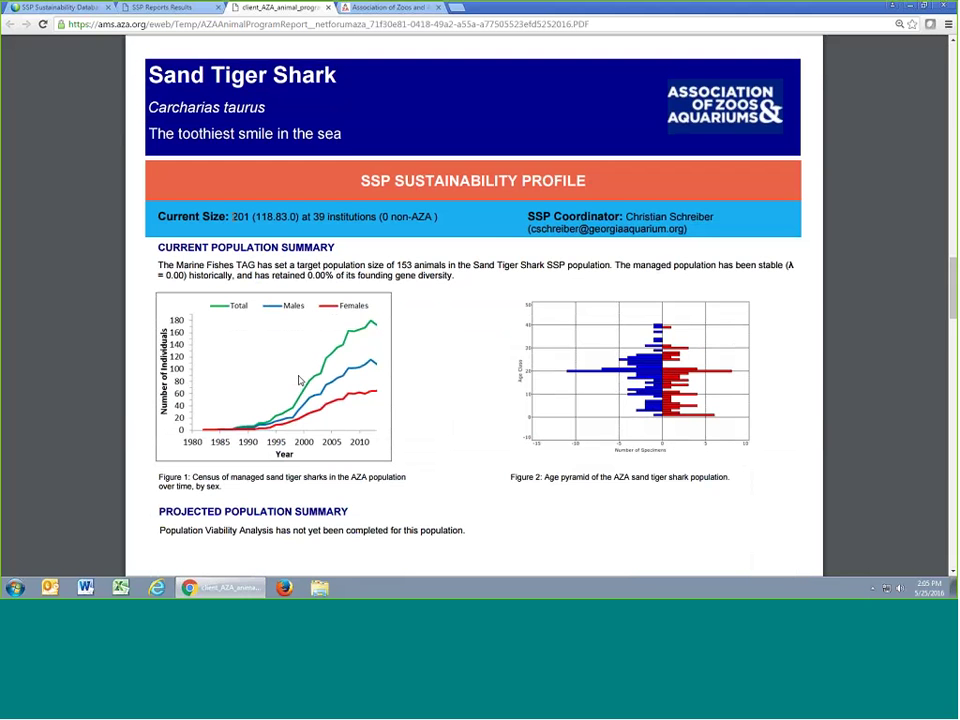
pyautogui.scroll(-3, 335, 300)
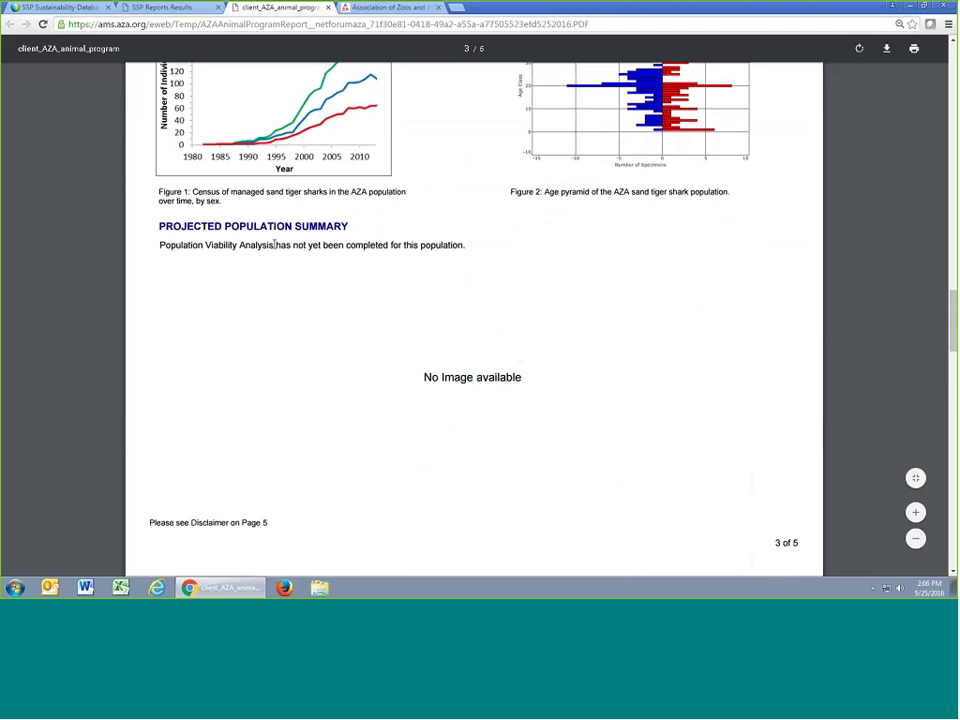
pyautogui.scroll(-5, 275, 244)
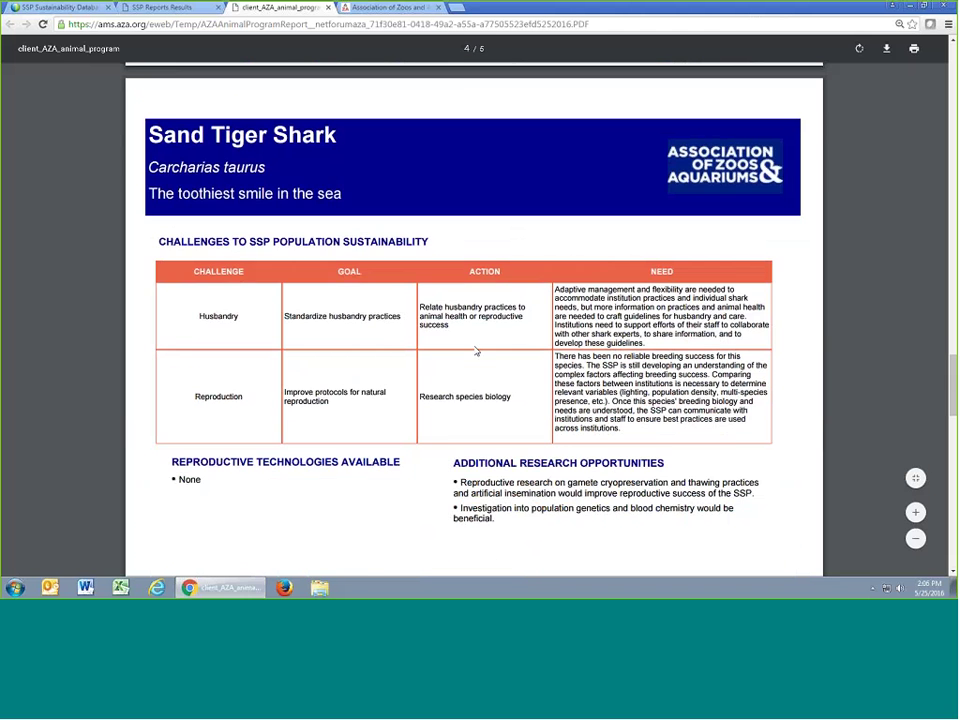
# Scroll past page 4's Additional Research Opportunities to page 5, Acquisitions and Transfers
pyautogui.scroll(-1, 448, 193)
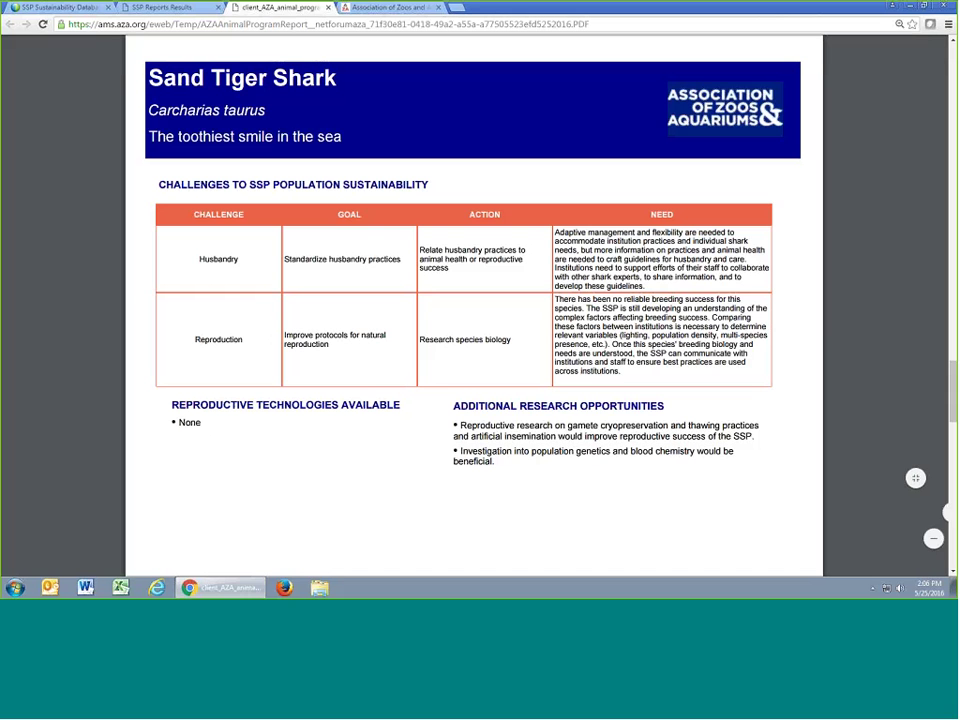
pyautogui.tripleClick(606, 416)
pyautogui.click(606, 418)
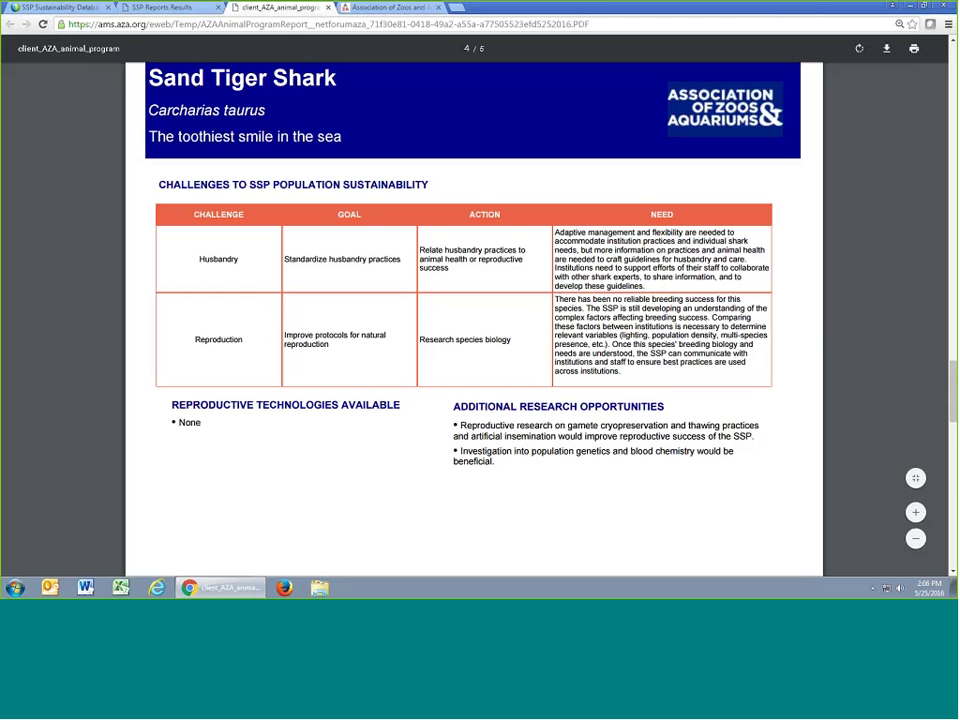
pyautogui.scroll(-1, 586, 396)
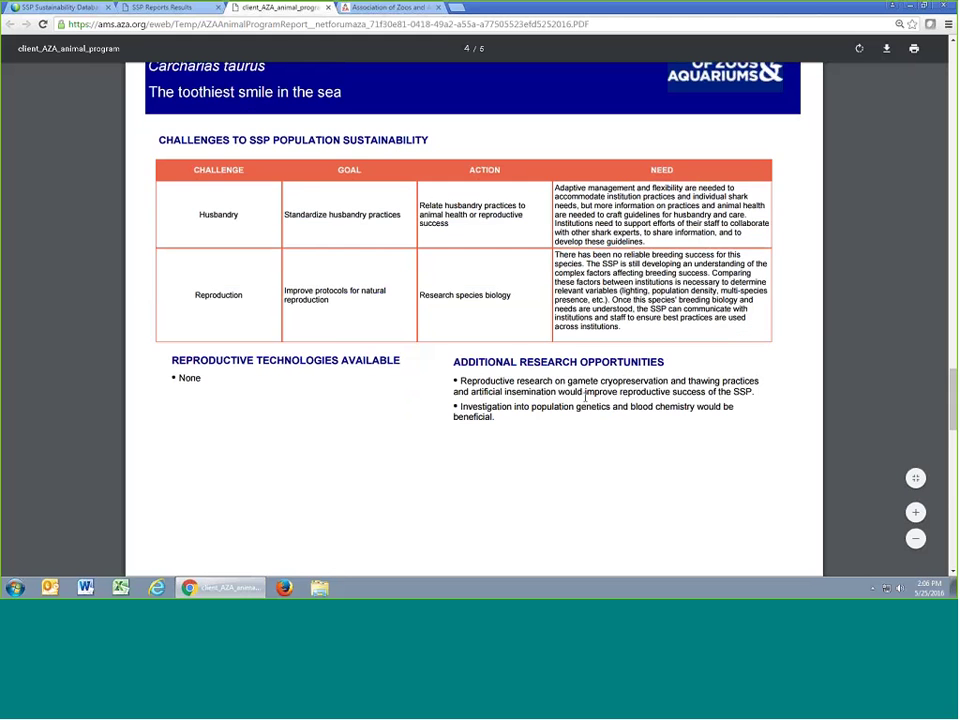
pyautogui.scroll(-10, 590, 396)
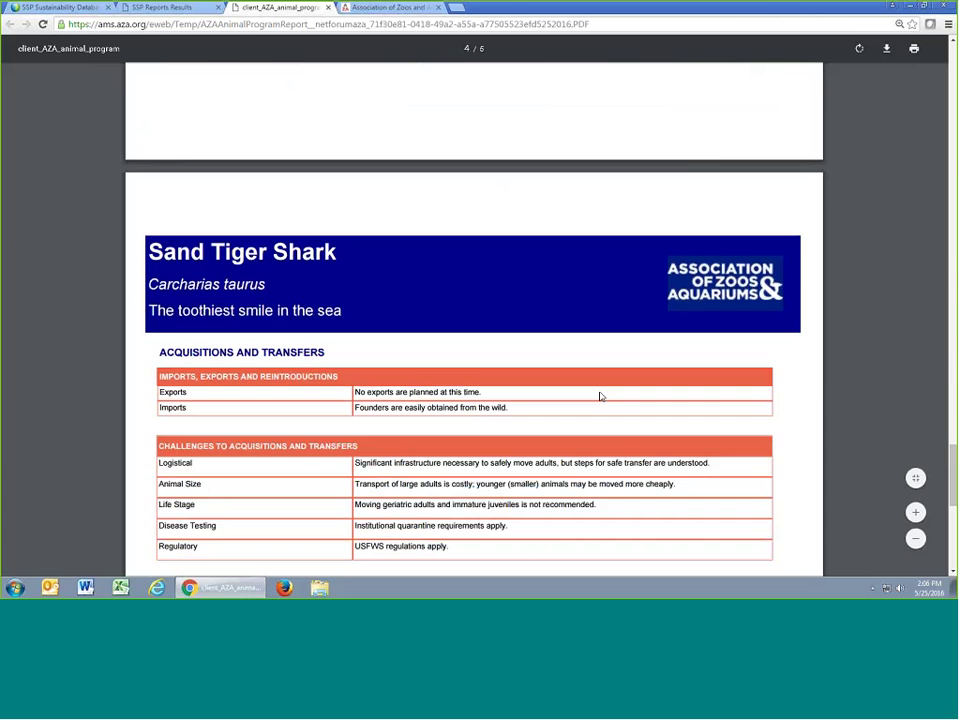
pyautogui.scroll(-4, 600, 397)
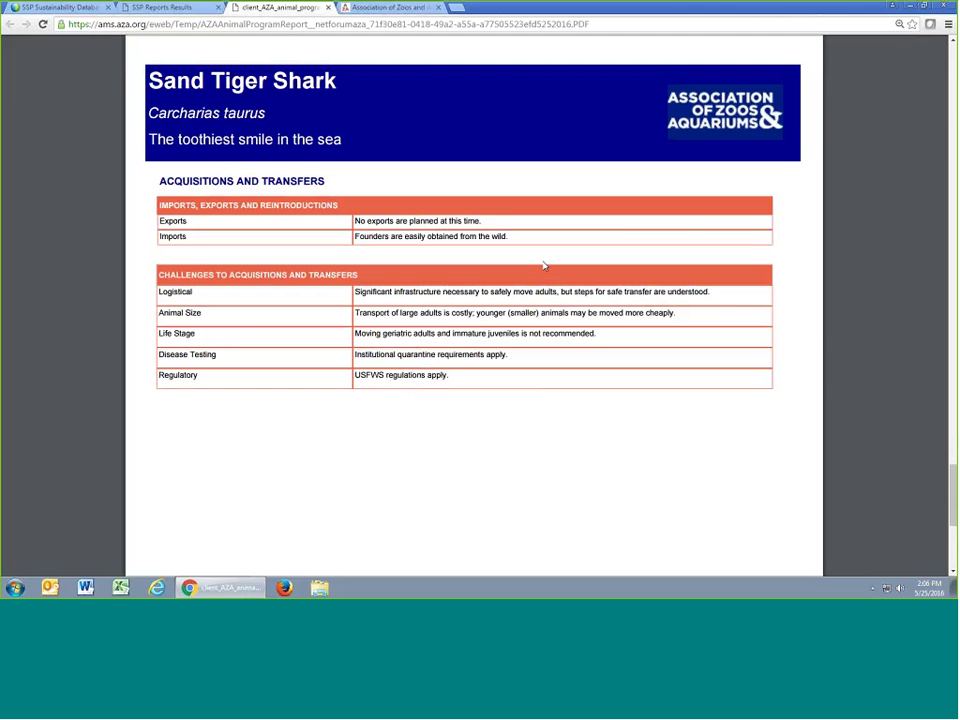
pyautogui.scroll(10, 543, 266)
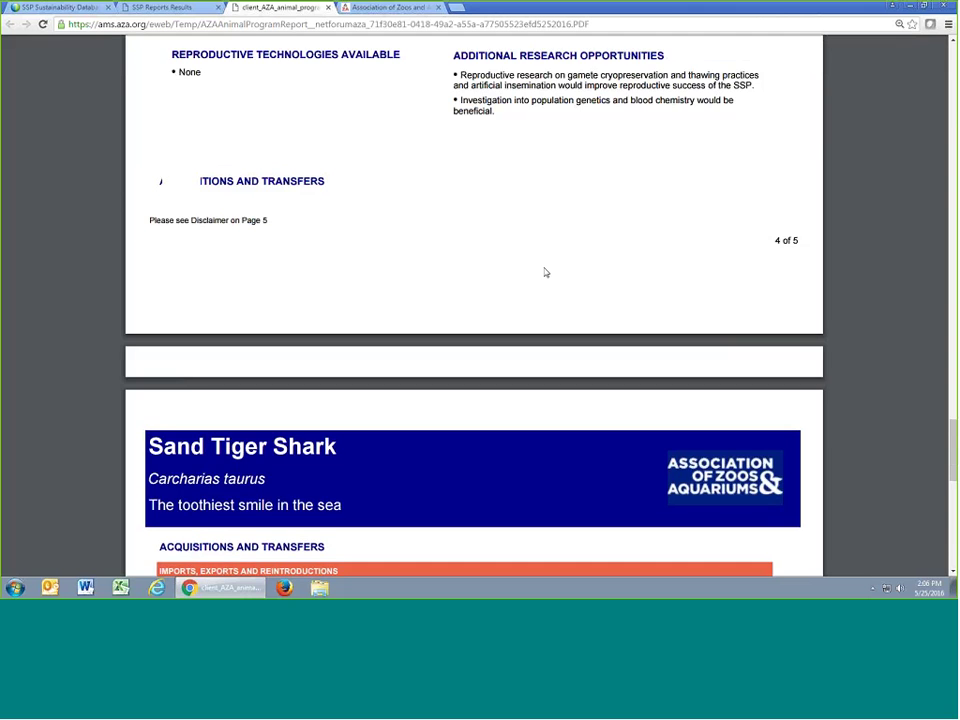
# On page 4, highlight 'Research species biology' and the Additional Research Opportunities text, then deselect
pyautogui.scroll(3, 541, 285)
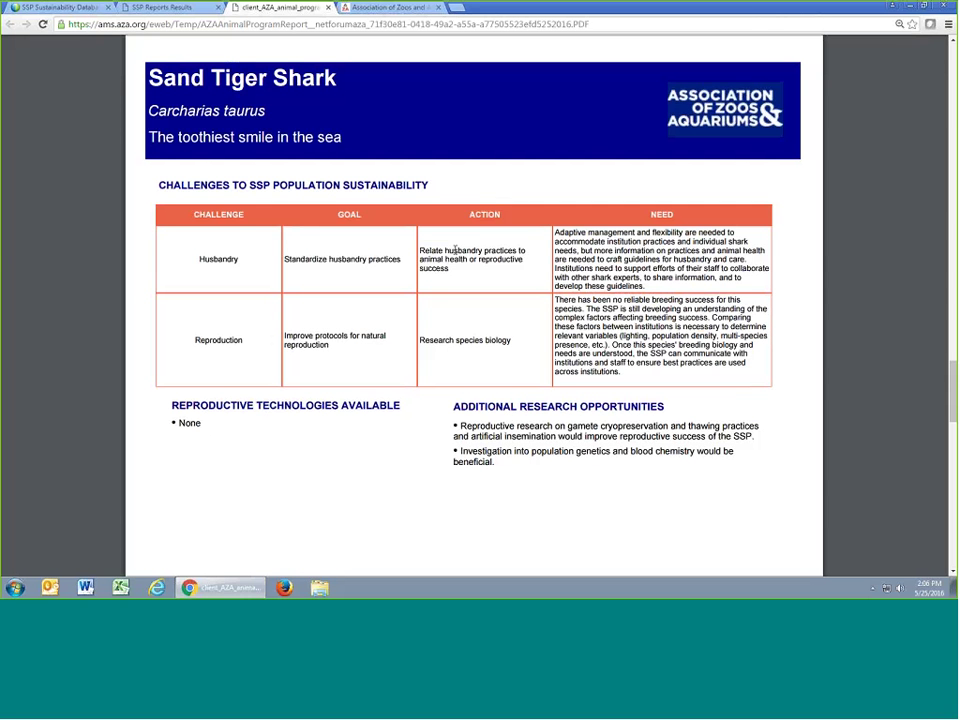
pyautogui.moveTo(418, 341); pyautogui.dragTo(516, 342)
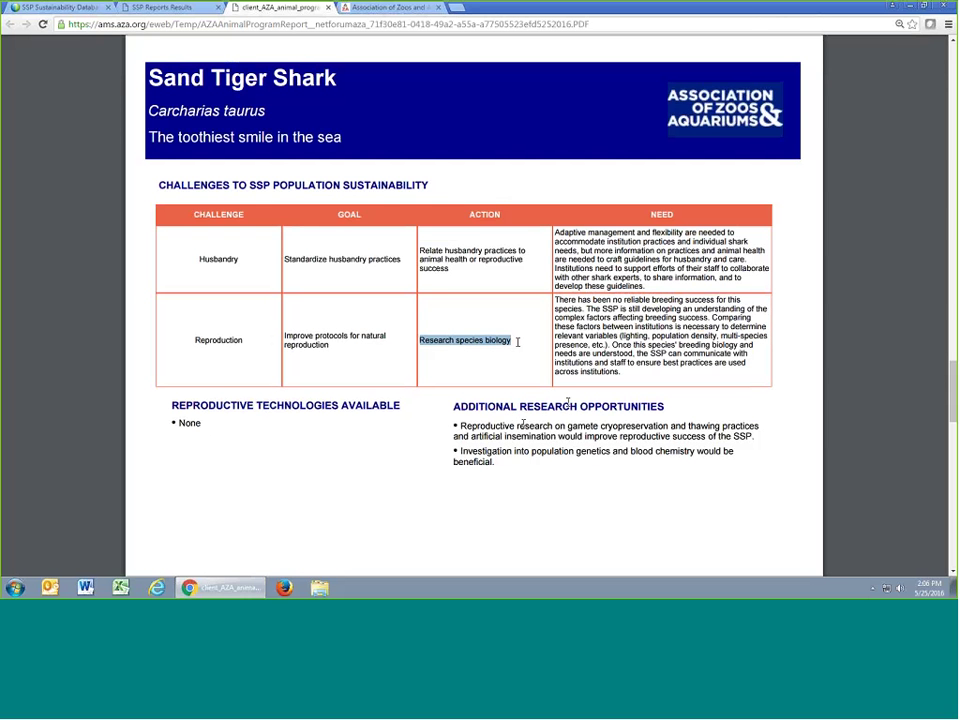
pyautogui.moveTo(453, 406); pyautogui.dragTo(618, 427)
pyautogui.click(668, 406)
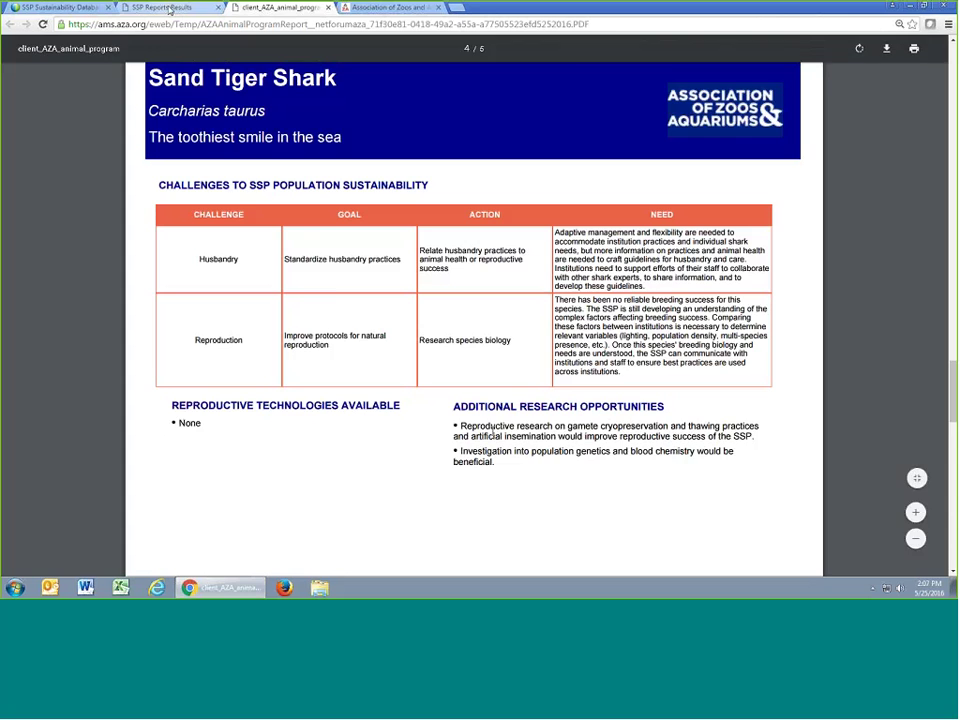
# Return to the SSP Reports search form and point out the Research Opportunities and Taxon fields
pyautogui.click(165, 7)
pyautogui.scroll(-2, 585, 459)
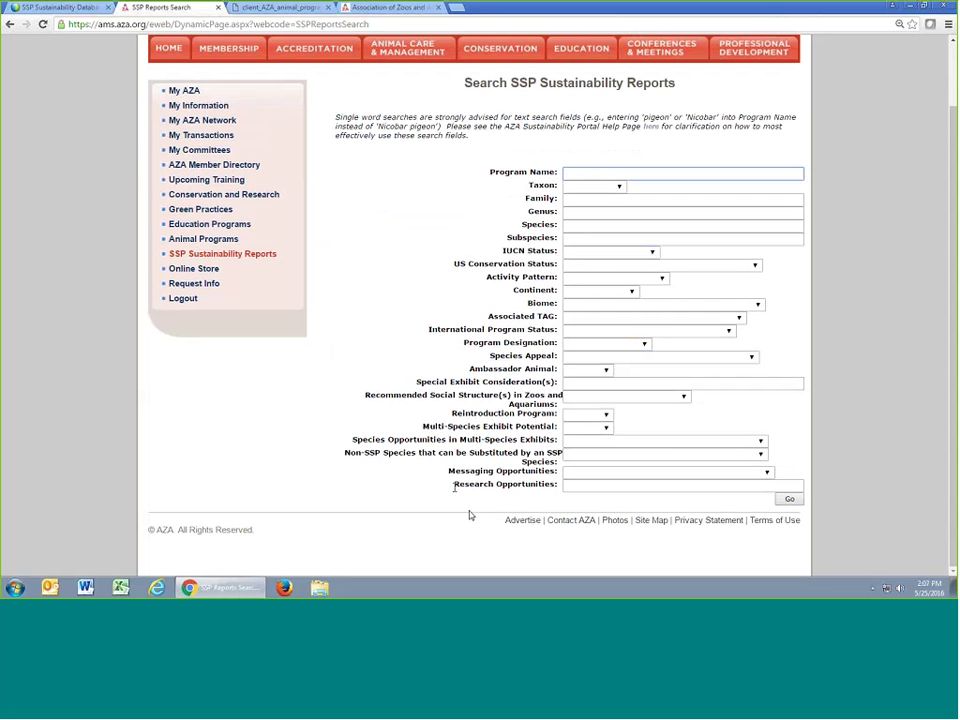
pyautogui.tripleClick(454, 487)
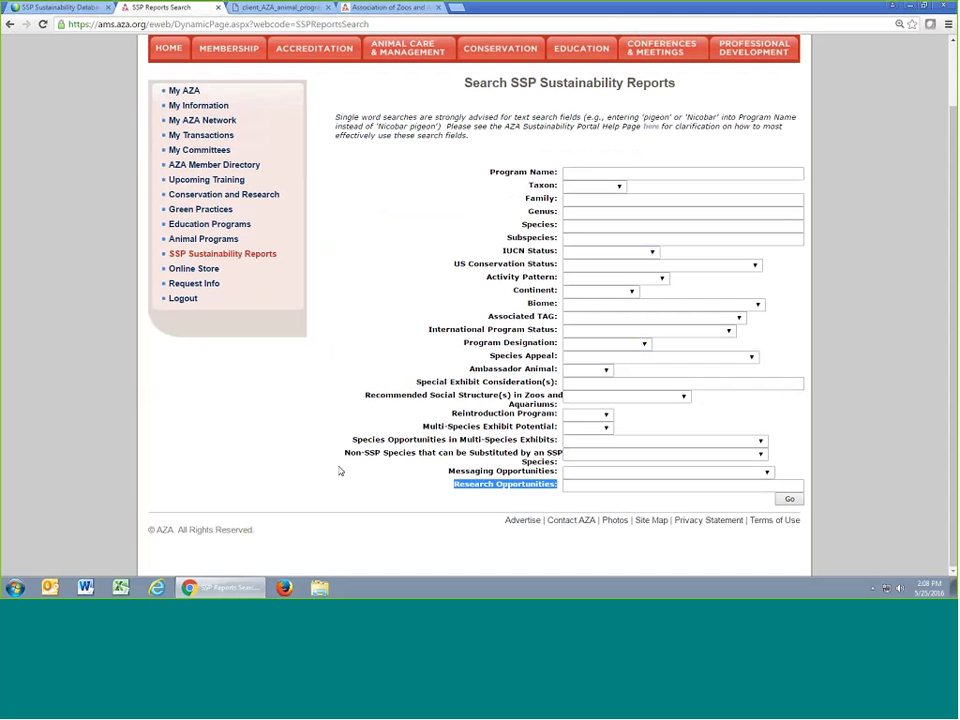
pyautogui.tripleClick(541, 187)
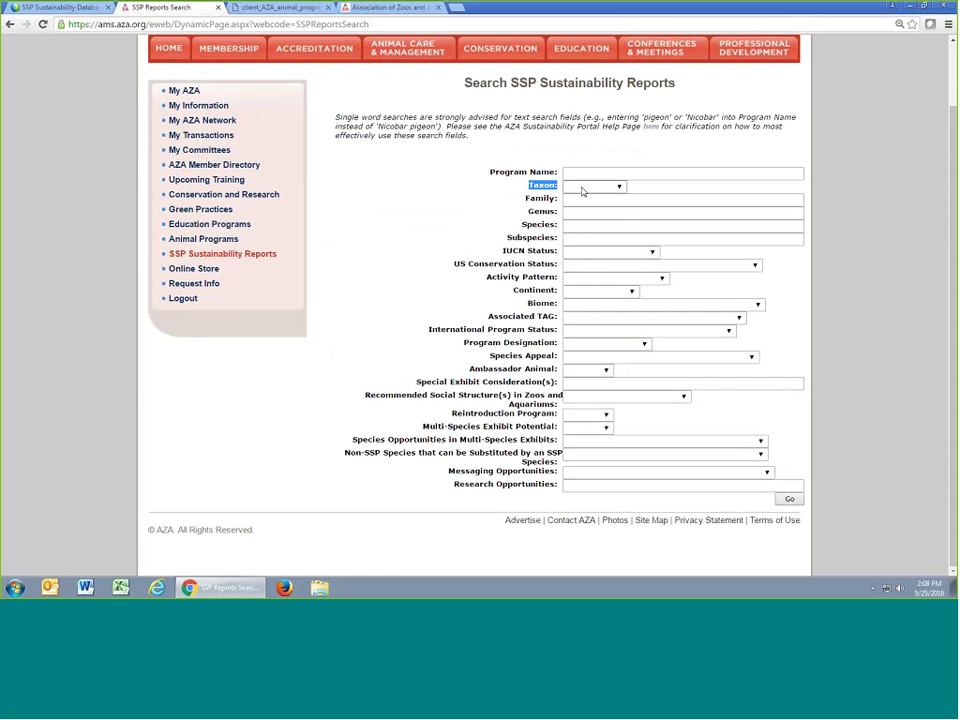
# Search Fish taxon reports with Research Opportunities keyword 'species biology'
pyautogui.click(593, 188)
pyautogui.click(575, 222)
pyautogui.click(591, 487)
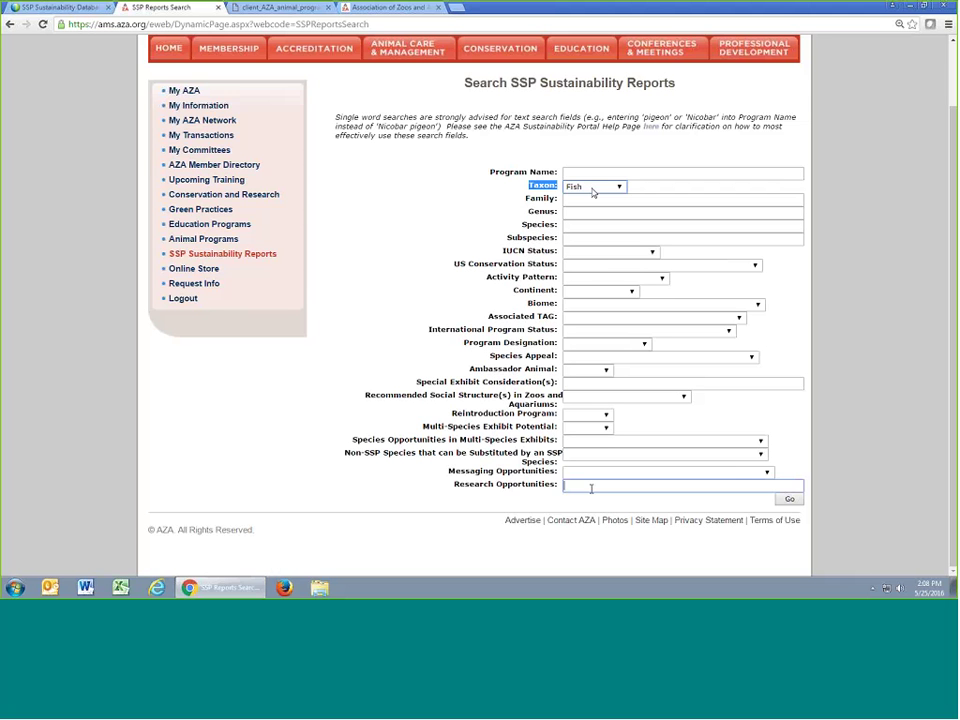
pyautogui.click(443, 491)
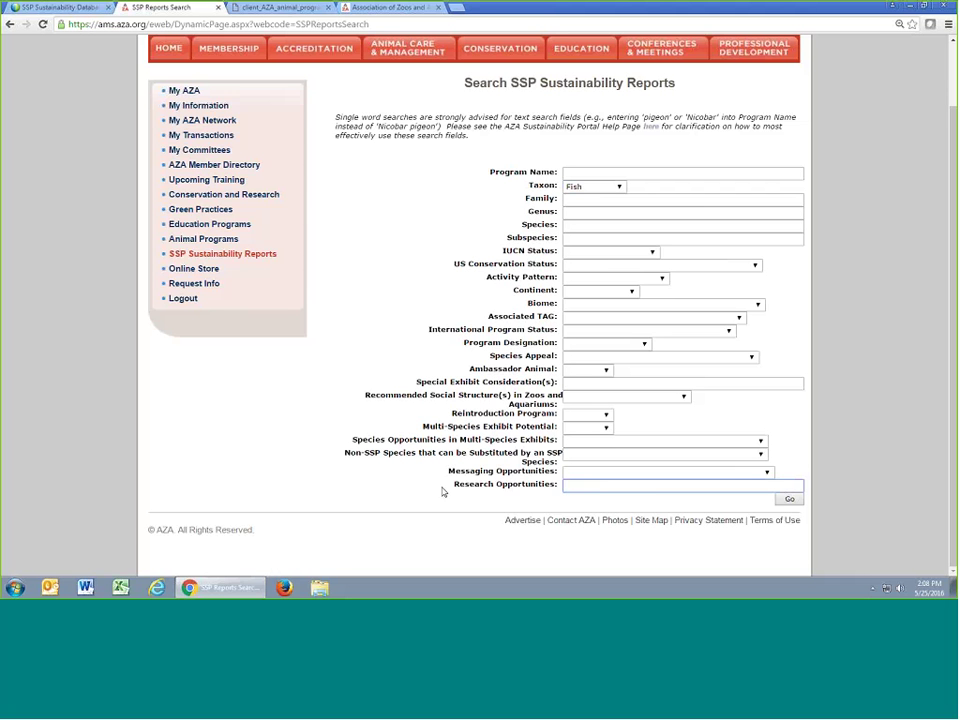
pyautogui.write('species biology')
pyautogui.click(789, 498)
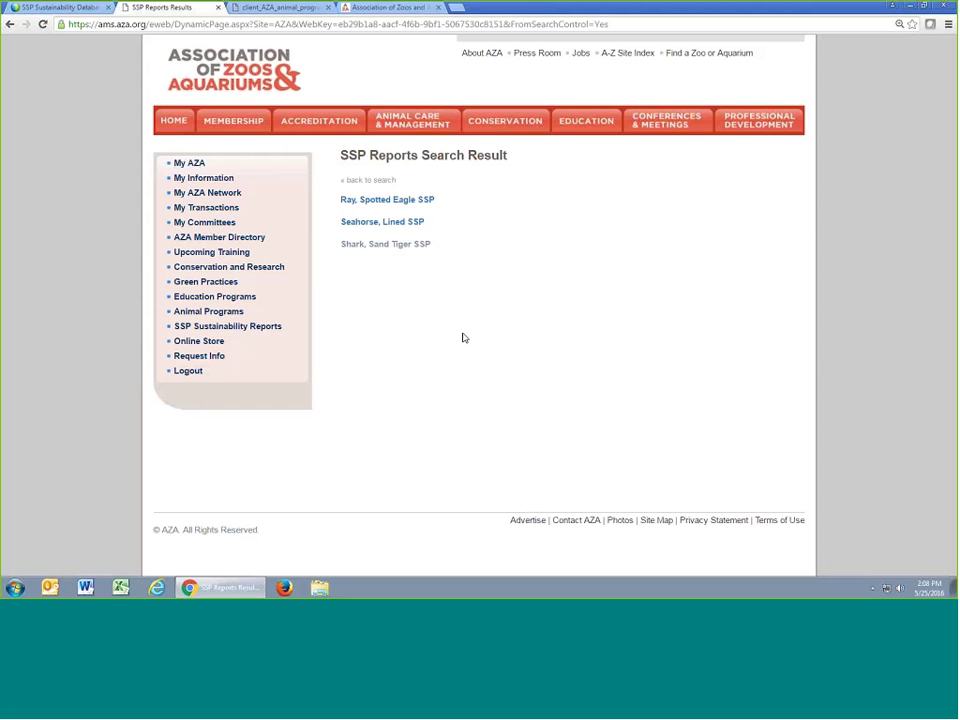
# Rerun the Fish search with research keyword 'reproductive biology'
pyautogui.click(9, 24)
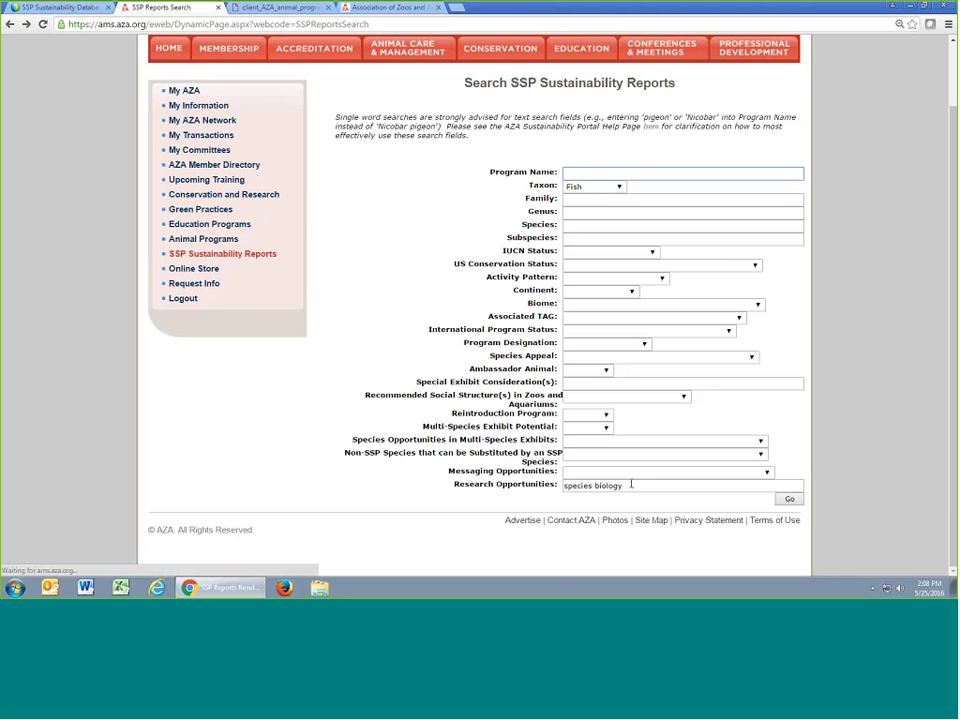
pyautogui.moveTo(631, 484); pyautogui.dragTo(490, 488)
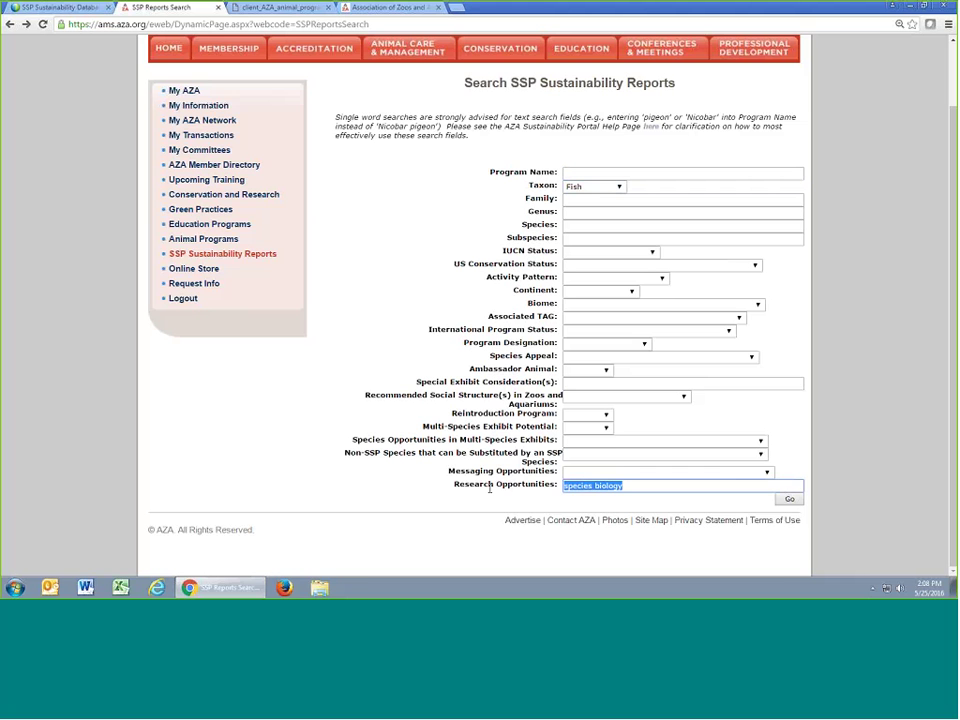
pyautogui.write('reproductive biology')
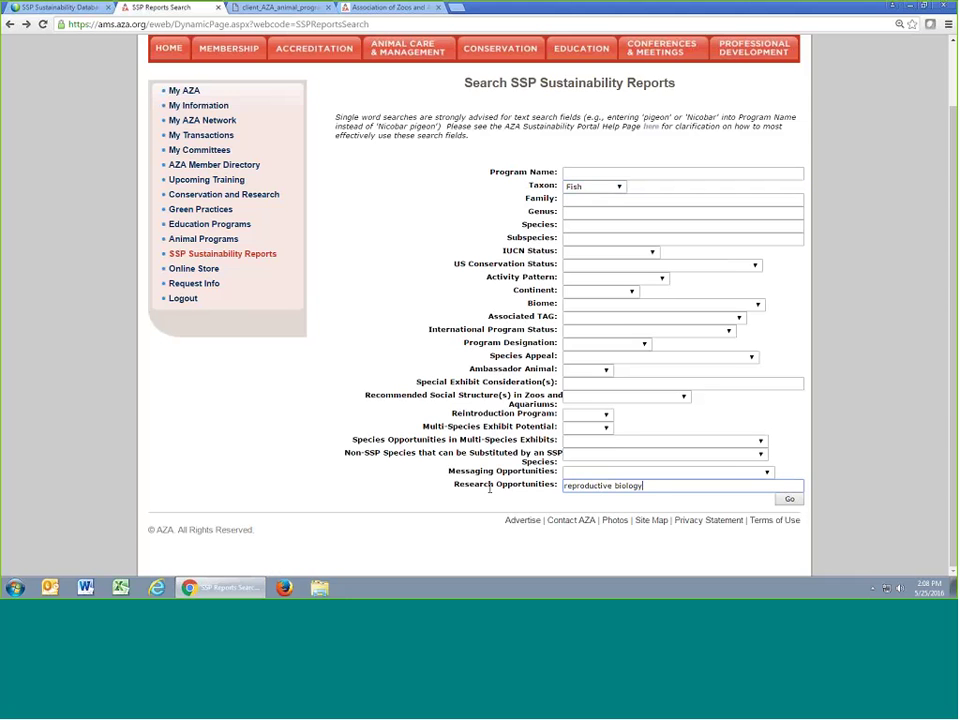
pyautogui.click(786, 499)
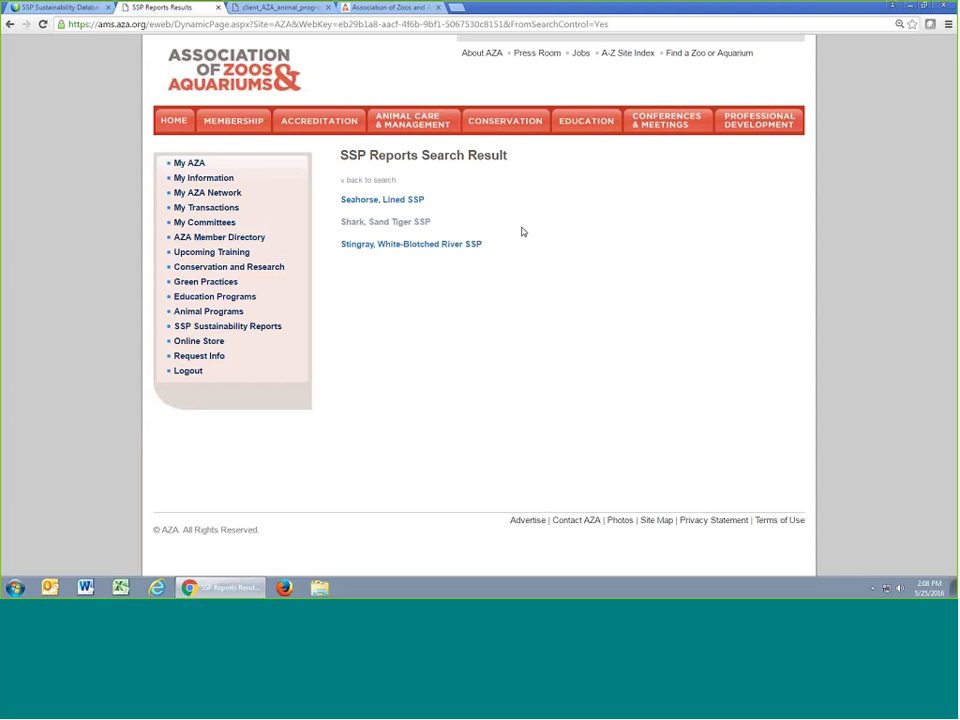
# Rerun it with 'reproductive technology', returning Sand Tiger Shark and Zebra Shark
pyautogui.click(10, 23)
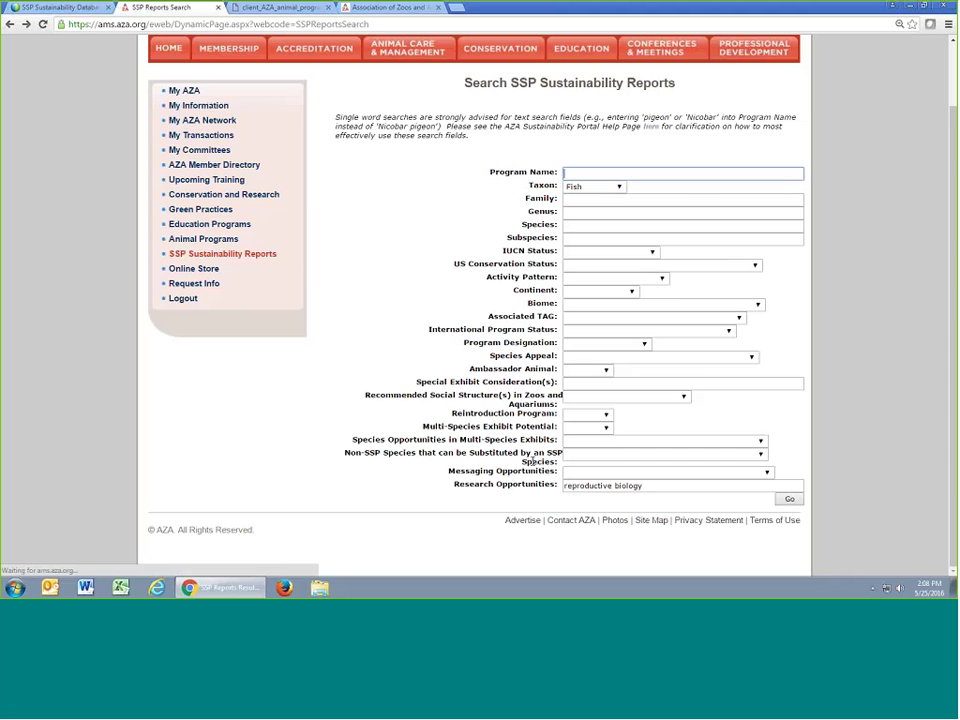
pyautogui.moveTo(643, 485); pyautogui.dragTo(499, 492)
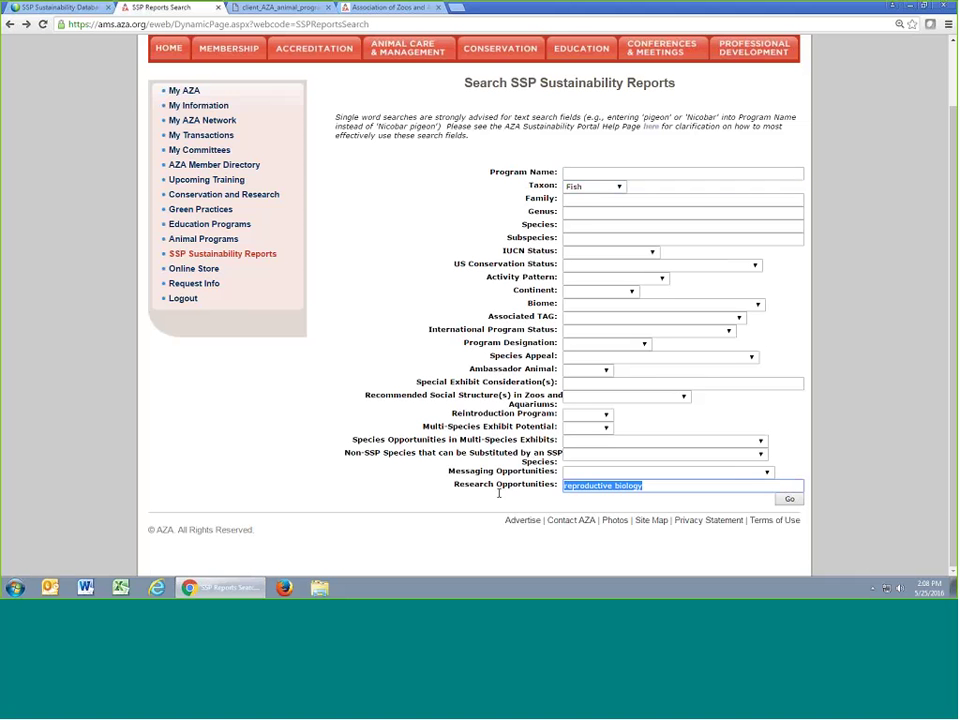
pyautogui.write('re')
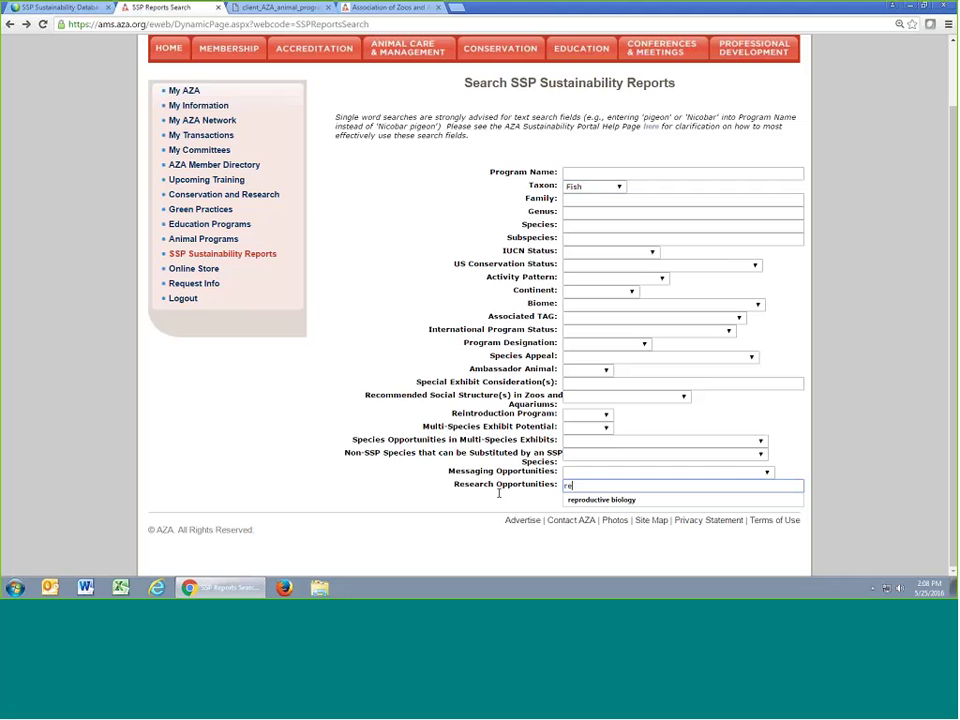
pyautogui.write('productive techno')
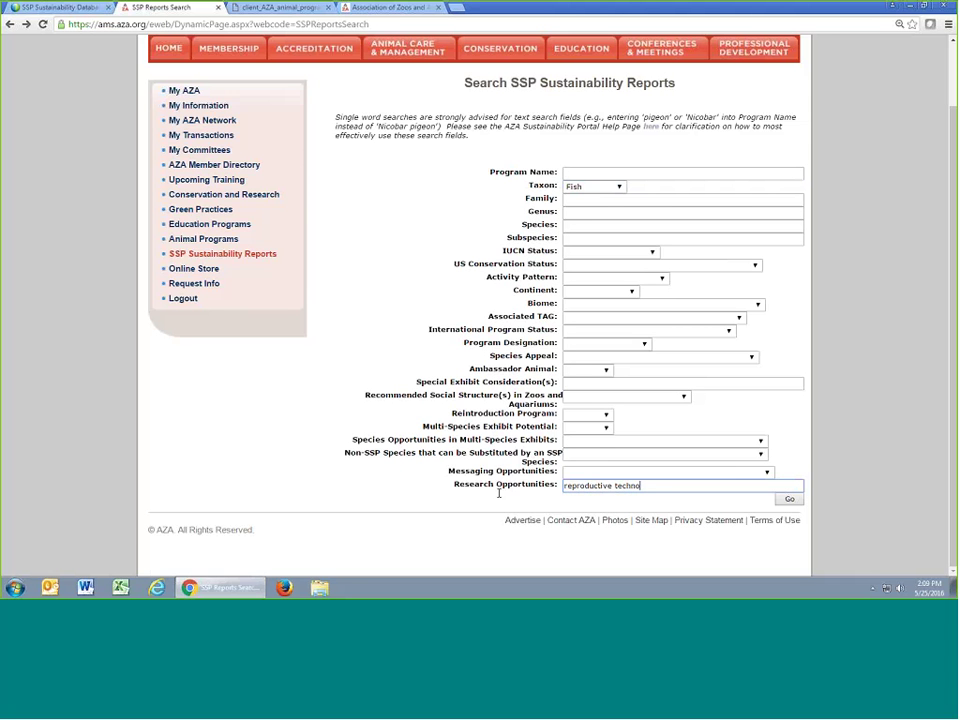
pyautogui.write('logy')
pyautogui.press('Return')
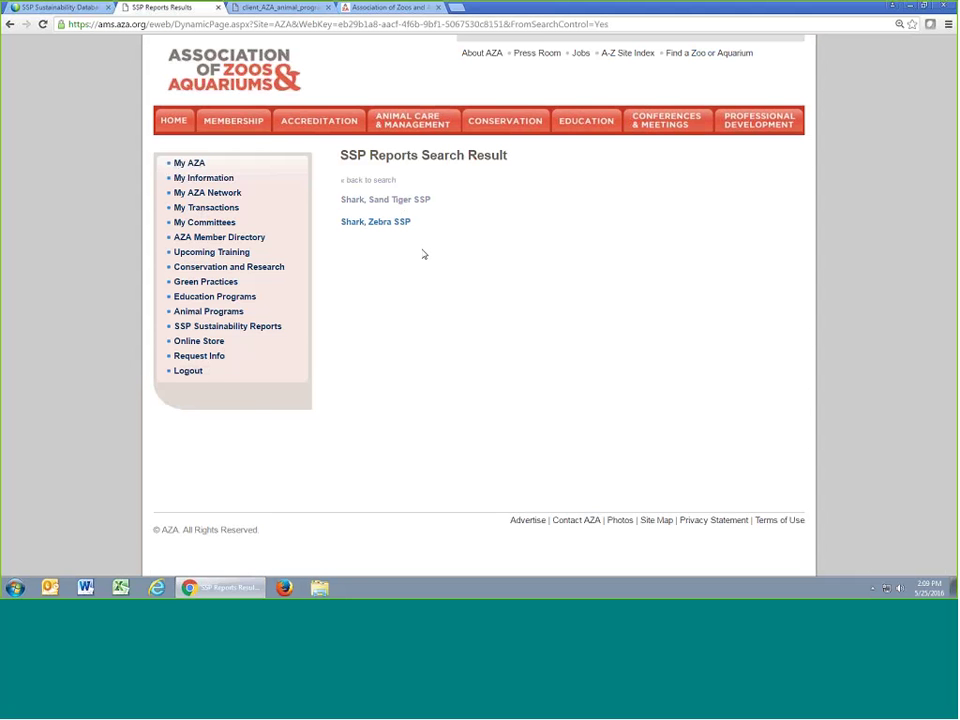
# Return to the Sand Tiger Shark report and highlight its 'Reproductive research on gamete' opportunity on page 4
pyautogui.hotkey('ctrl', 'Tab')
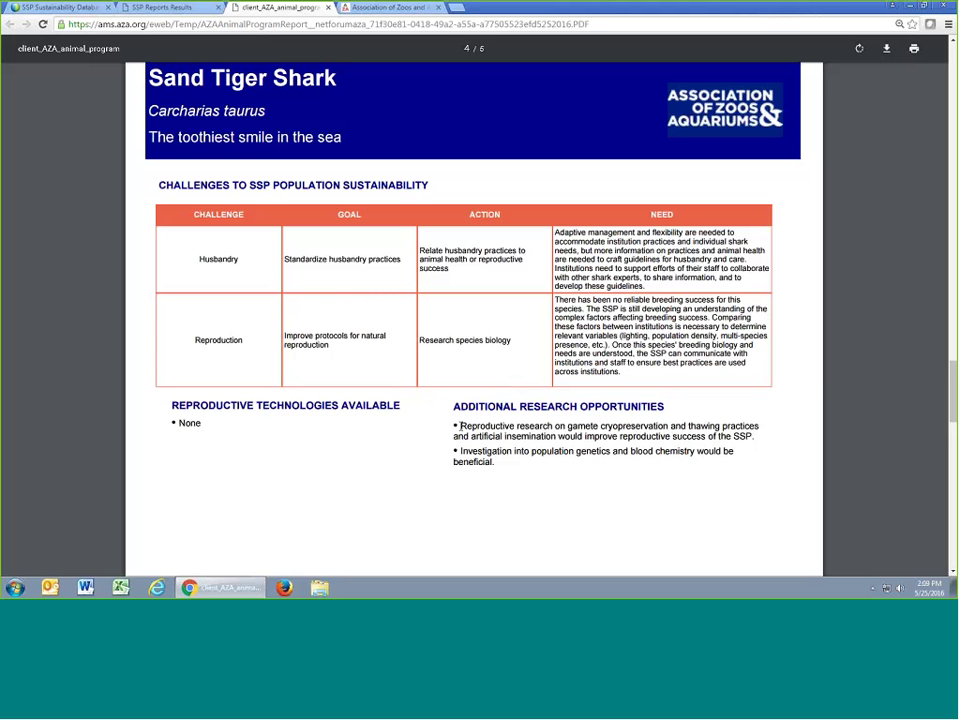
pyautogui.moveTo(460, 425); pyautogui.dragTo(599, 426)
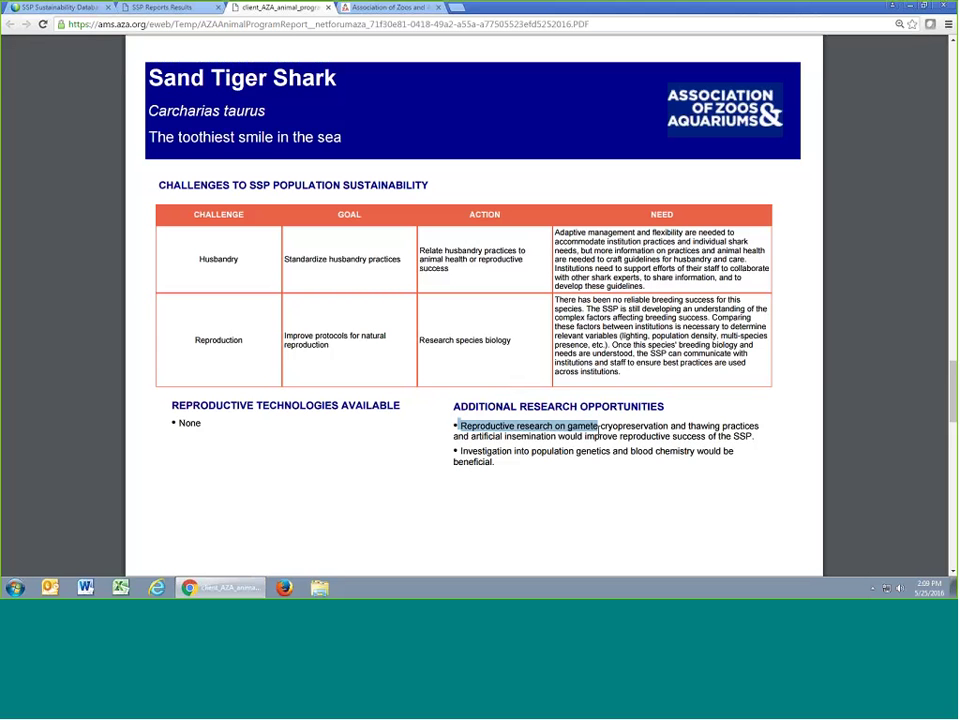
pyautogui.click(758, 438)
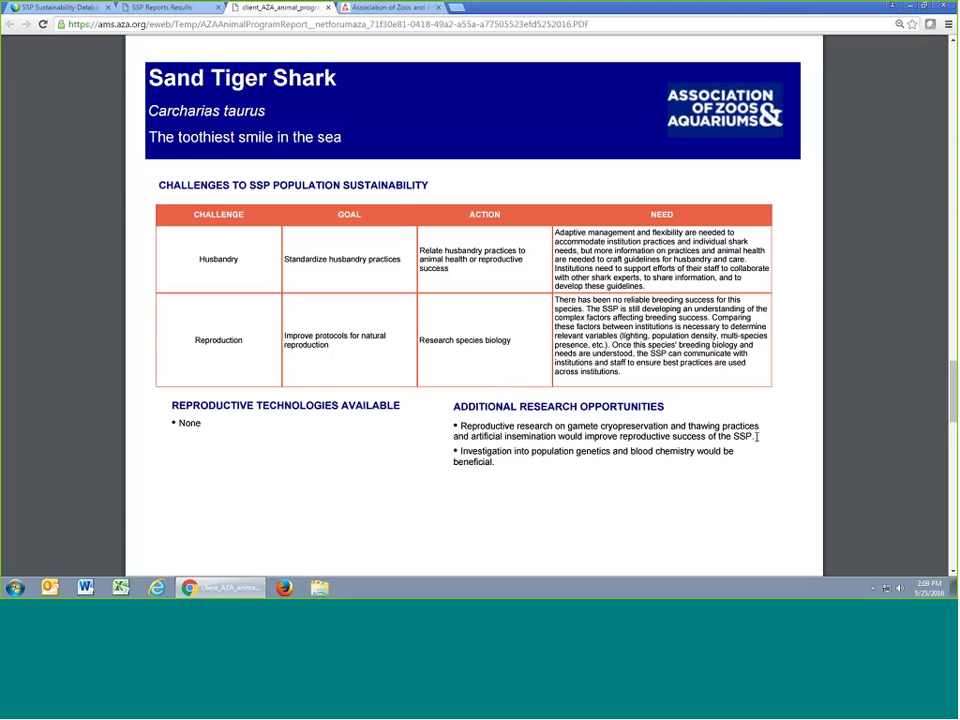
# Run an SSP report search with the Taxon filter set to Fish
pyautogui.click(160, 7)
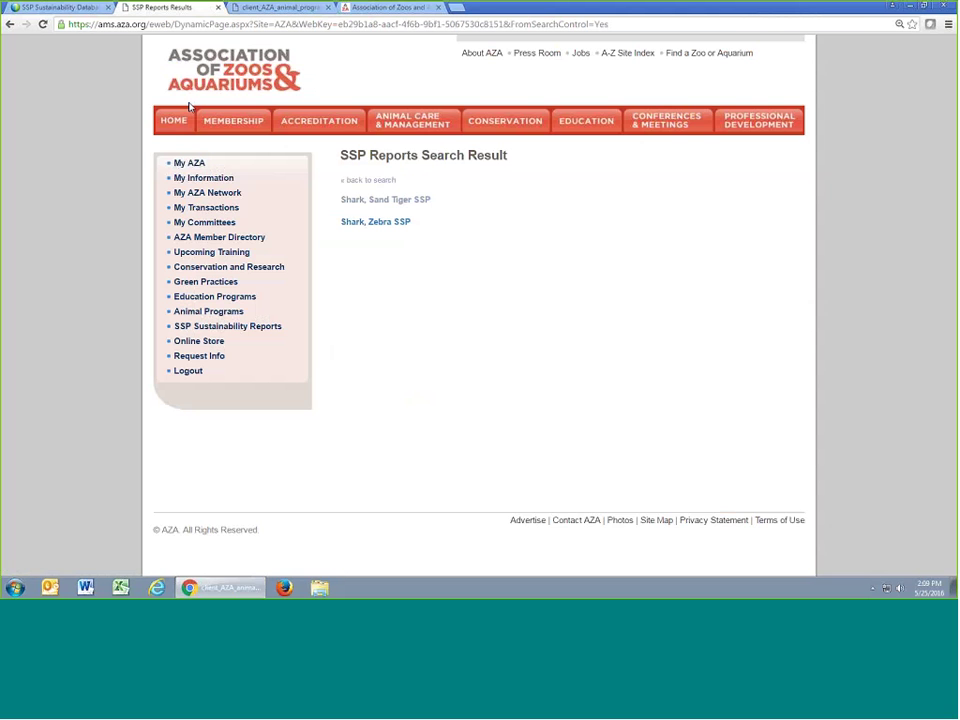
pyautogui.click(381, 182)
pyautogui.scroll(-3, 590, 530)
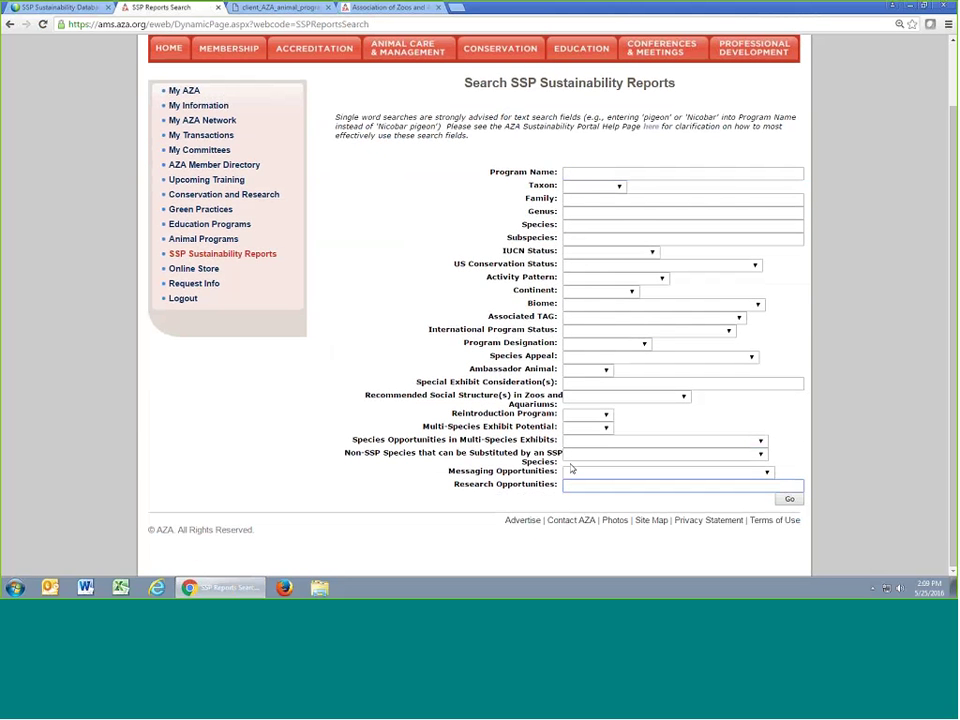
pyautogui.write('art')
pyautogui.click(594, 186)
pyautogui.click(590, 224)
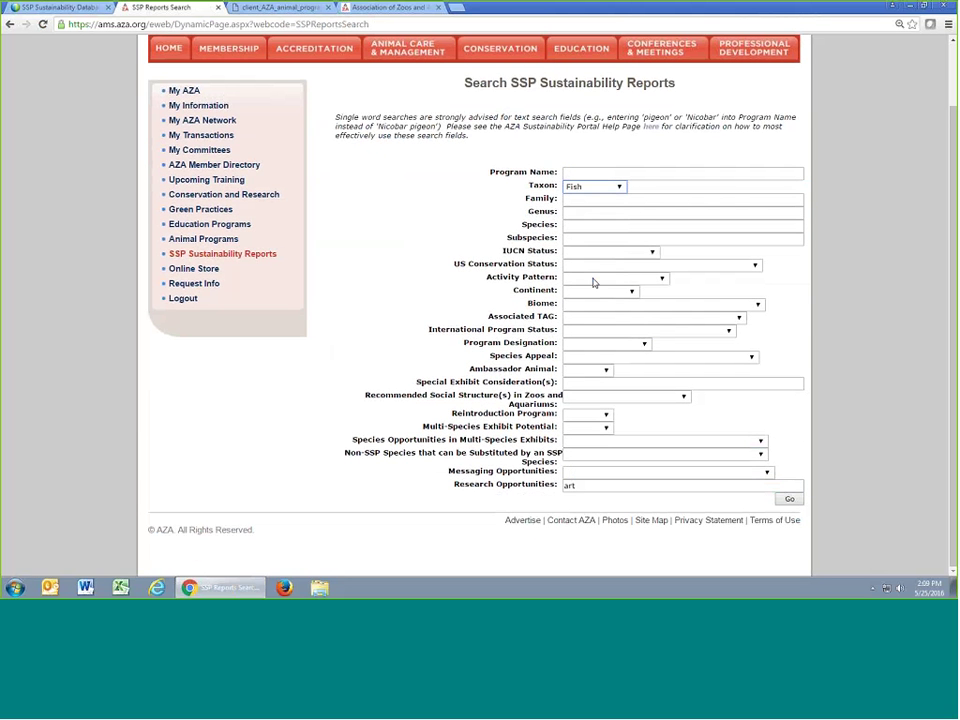
pyautogui.click(789, 498)
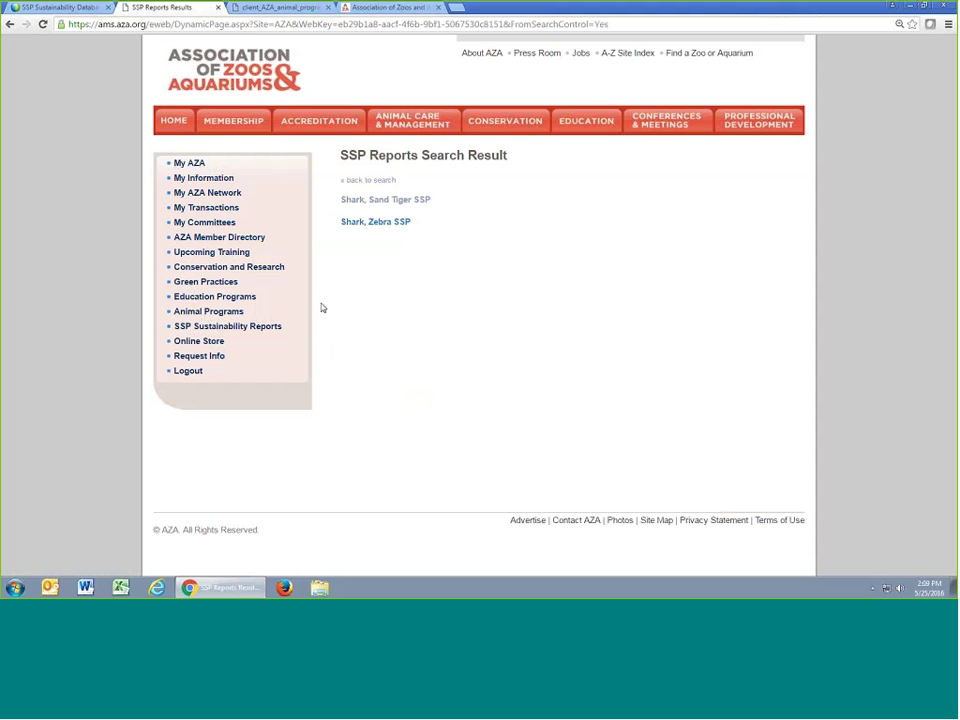
# Change the research keyword to 'cryopreservation', rerun the search, and return to the search form
pyautogui.hotkey('alt', 'Left')
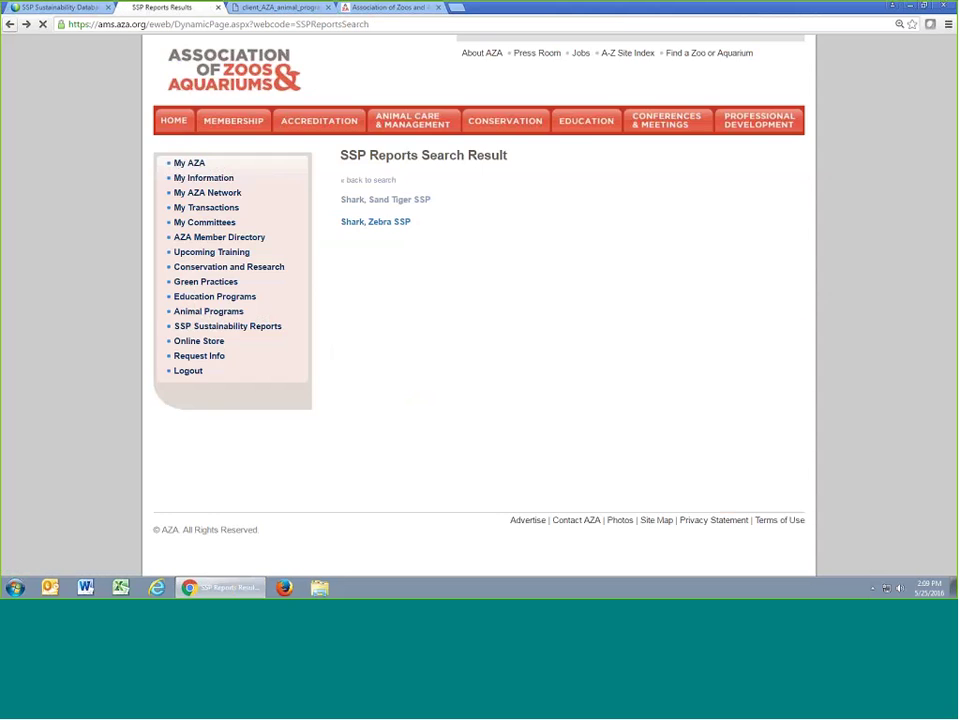
pyautogui.doubleClick(591, 486)
pyautogui.write('cryopr')
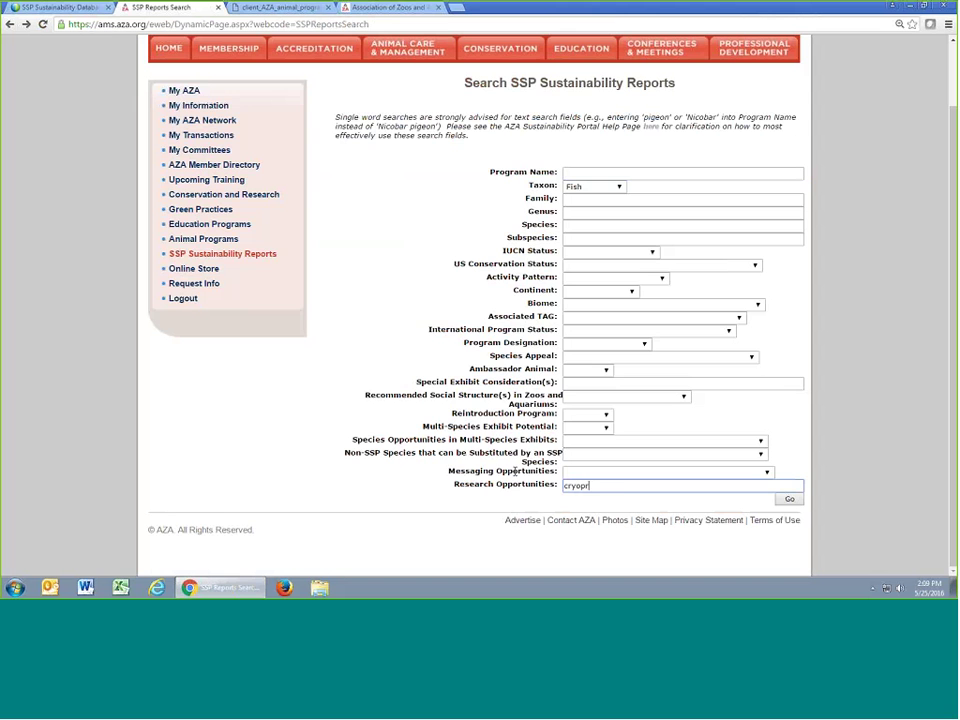
pyautogui.write('eservation')
pyautogui.press('Return')
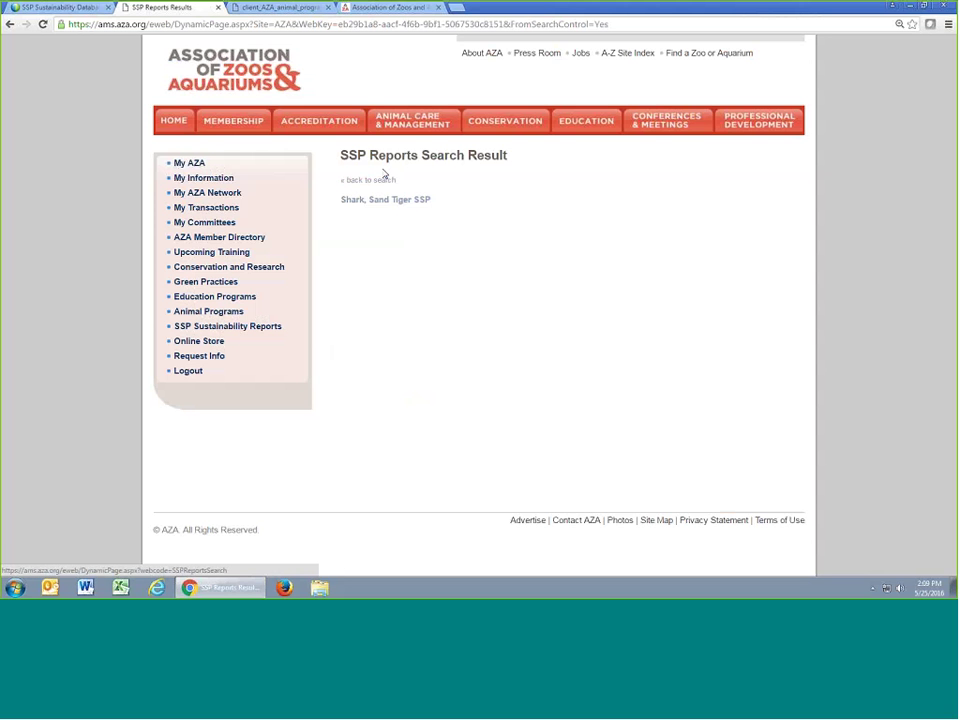
pyautogui.click(384, 177)
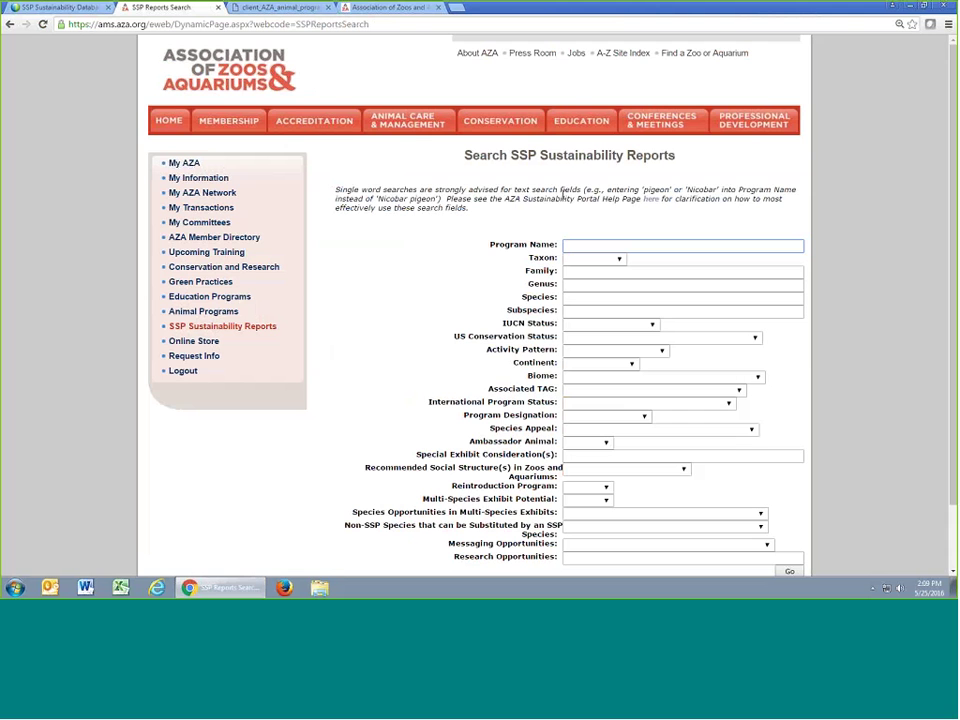
# Open the portal's search instructions guide in a new browser tab
pyautogui.click(651, 199)
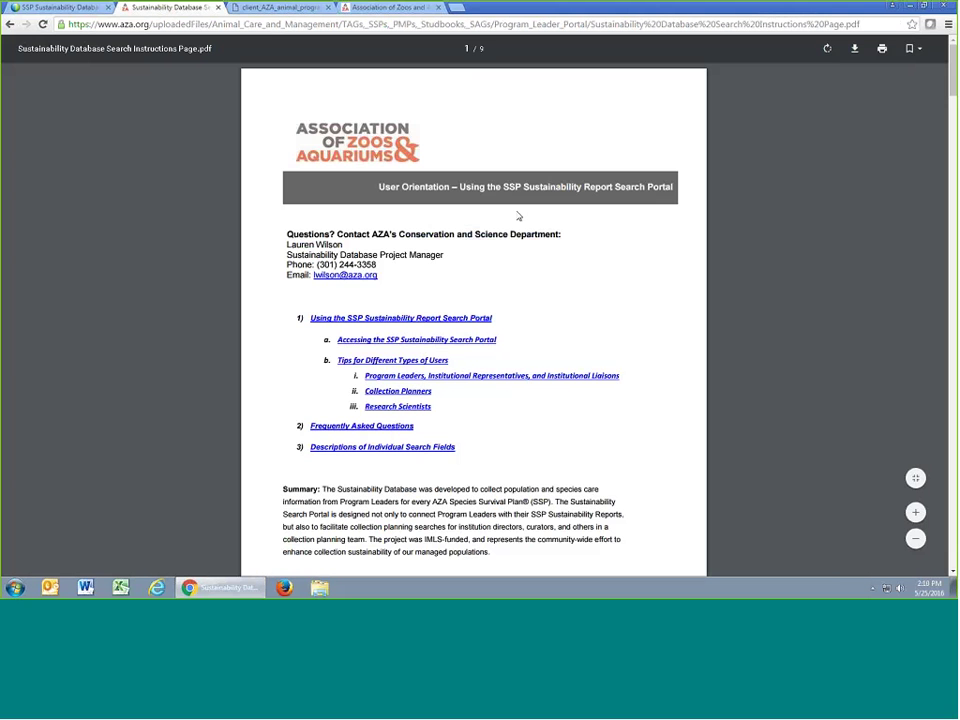
pyautogui.click(9, 24)
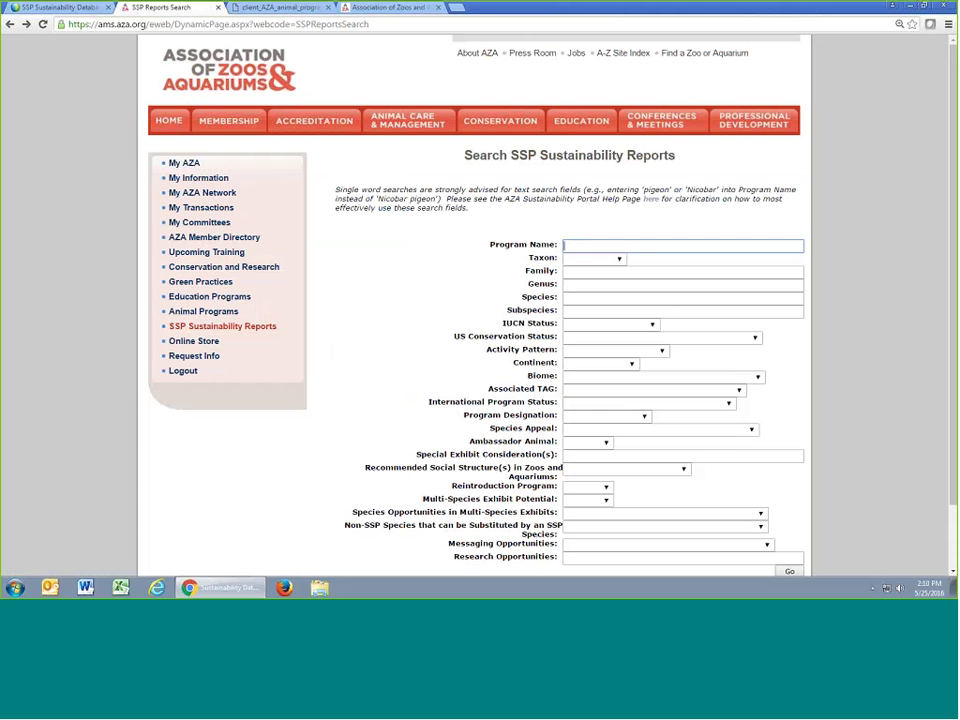
pyautogui.rightClick(648, 200)
pyautogui.click(692, 207)
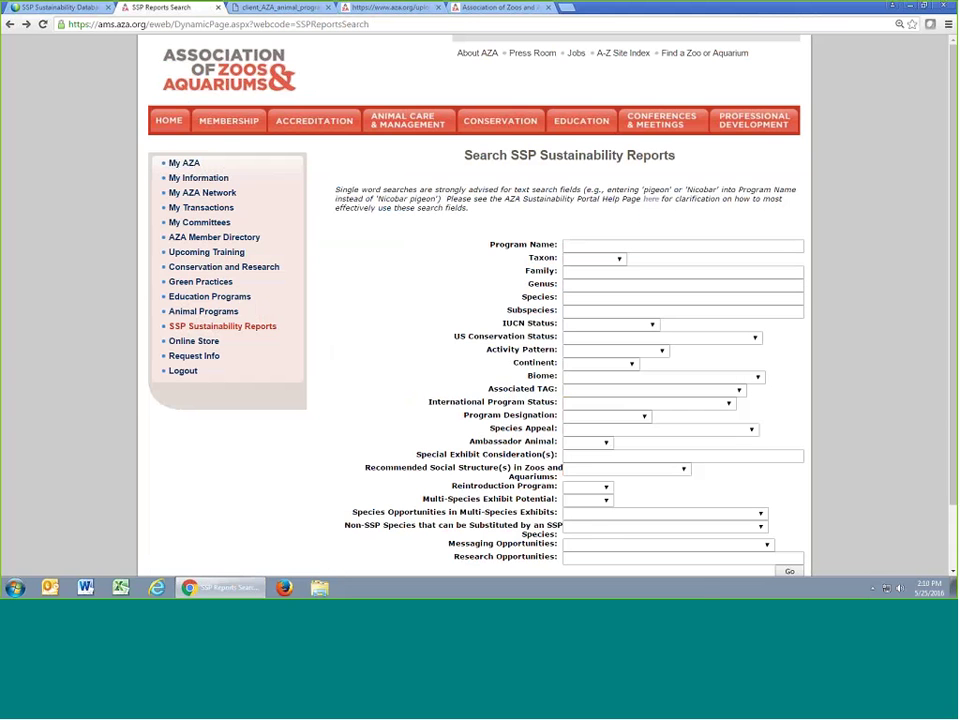
pyautogui.hotkey('ctrl', '4')
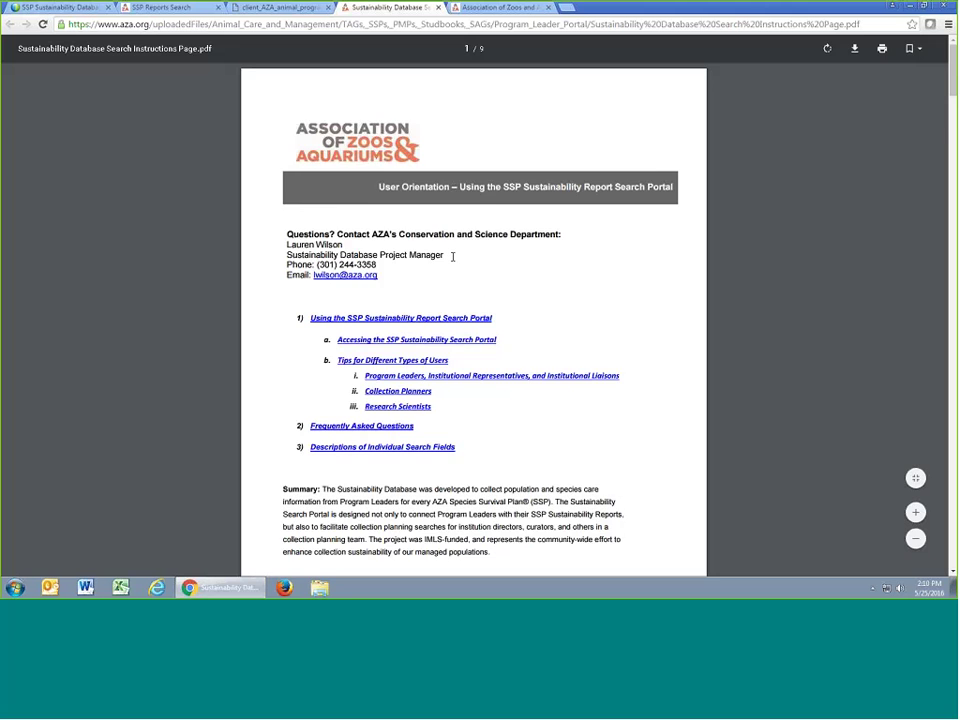
# Scroll the instructions to page 5's Research Scientists list of common keywords
pyautogui.scroll(-15, 452, 257)
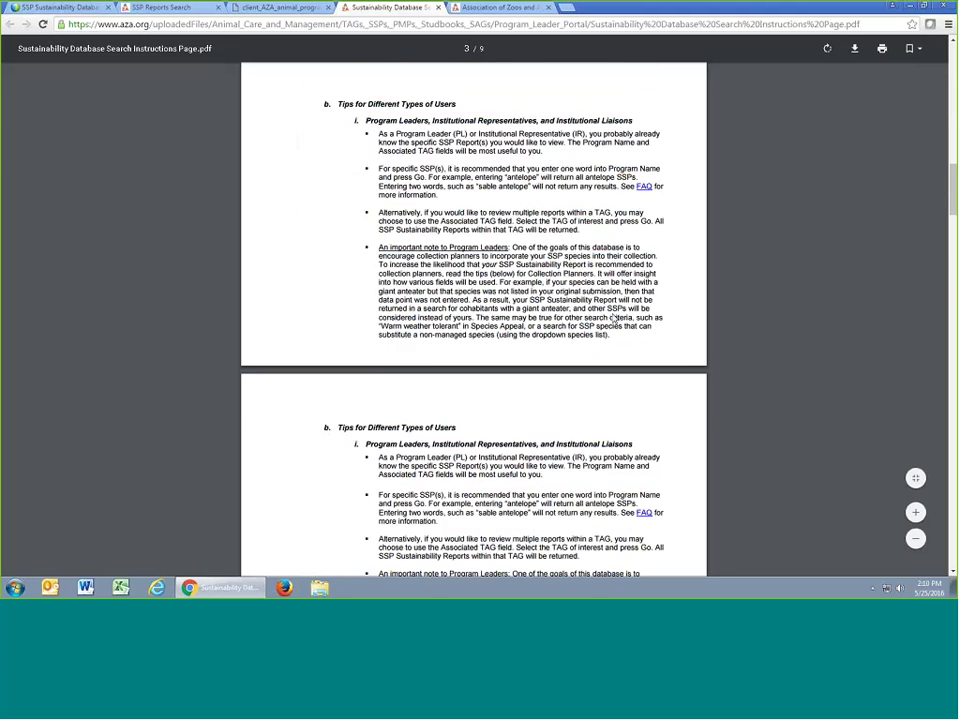
pyautogui.scroll(-10, 614, 318)
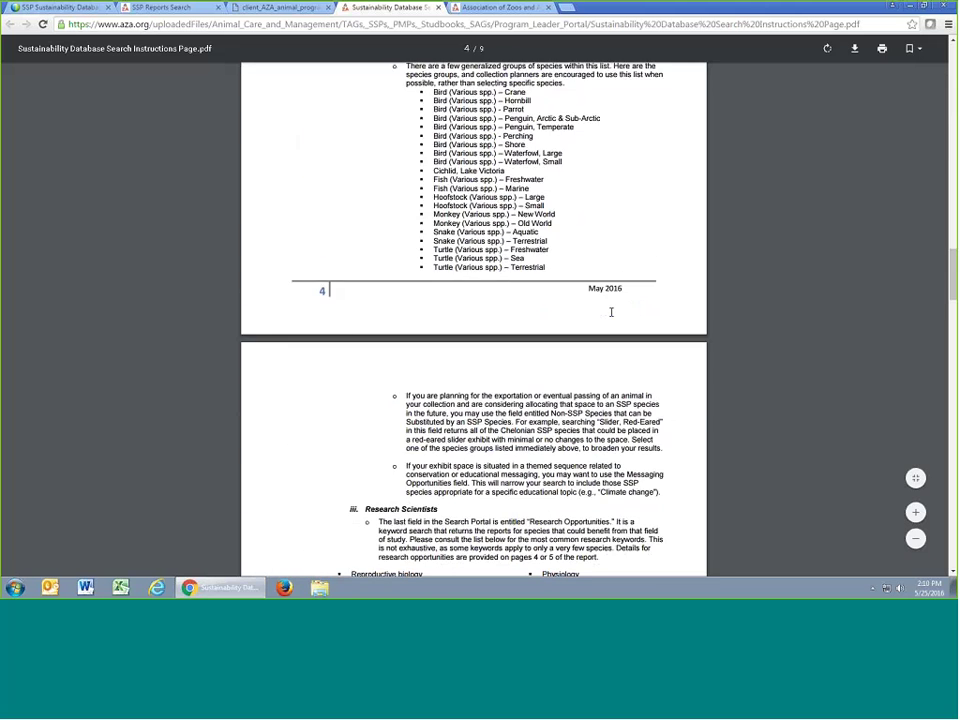
pyautogui.scroll(-6, 611, 312)
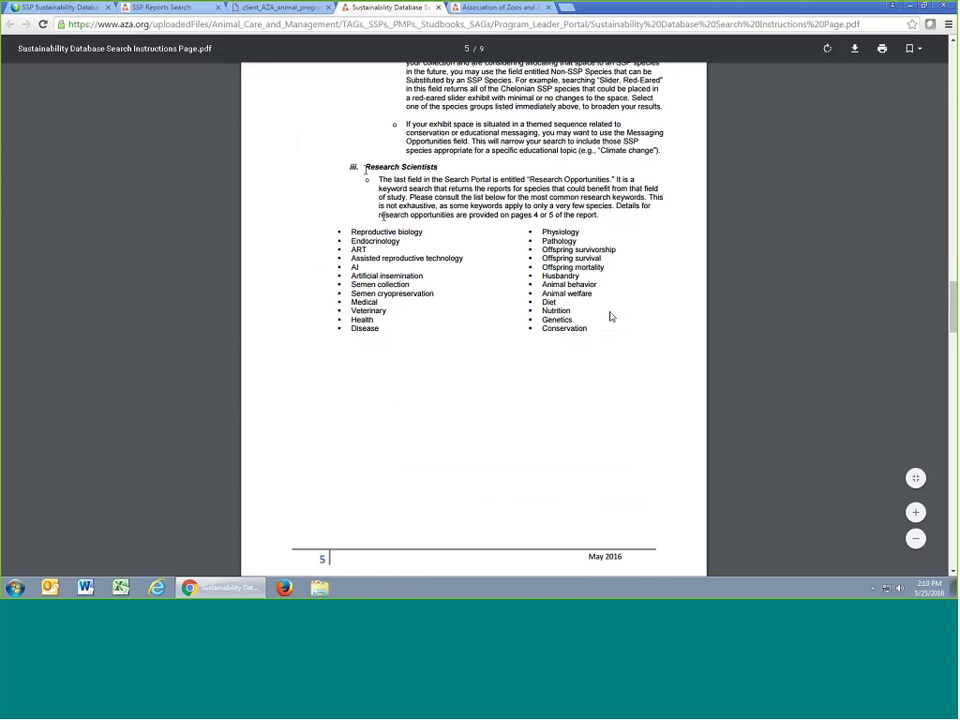
pyautogui.moveTo(366, 169); pyautogui.dragTo(458, 168)
pyautogui.click(457, 170)
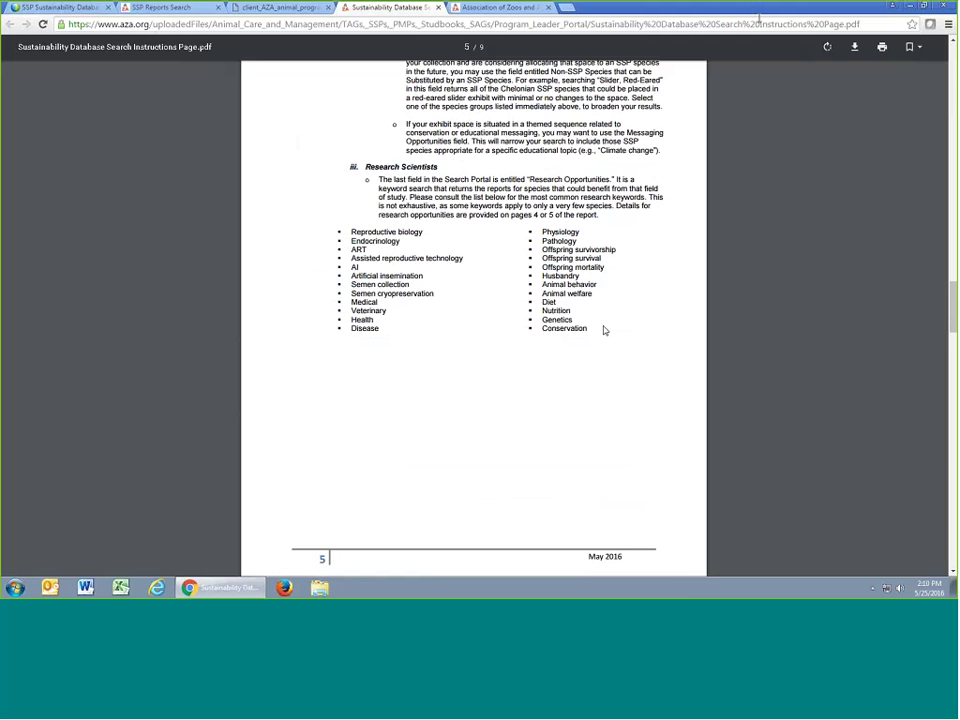
# Move the instructions guide into its own right-hand window, with the SSP search form window on the left
pyautogui.moveTo(694, 6); pyautogui.dragTo(447, 22)
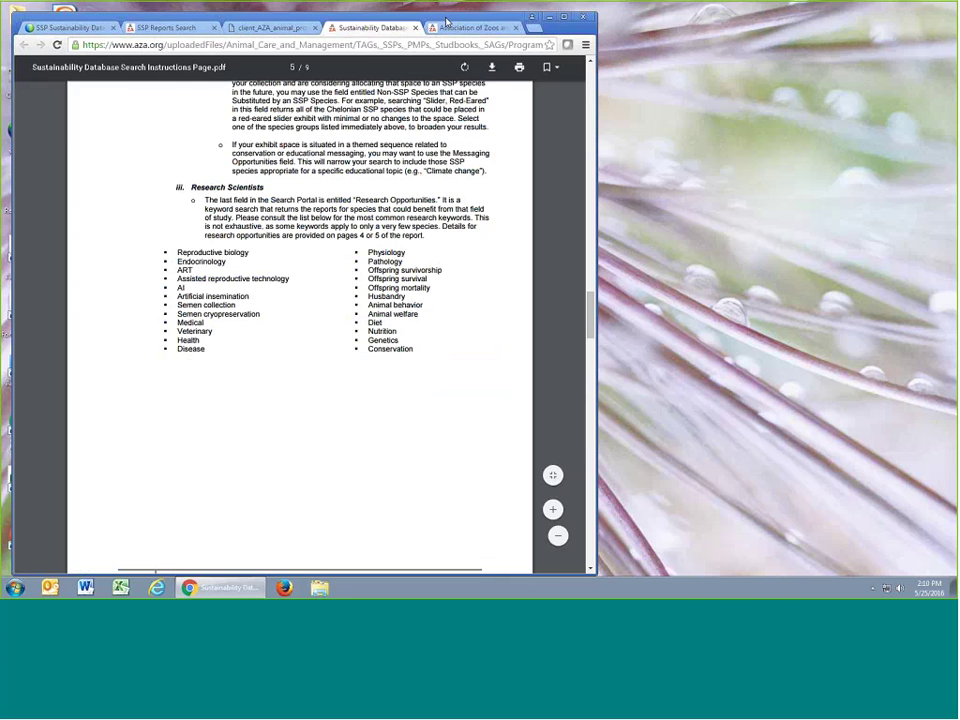
pyautogui.moveTo(210, 22); pyautogui.dragTo(182, 52)
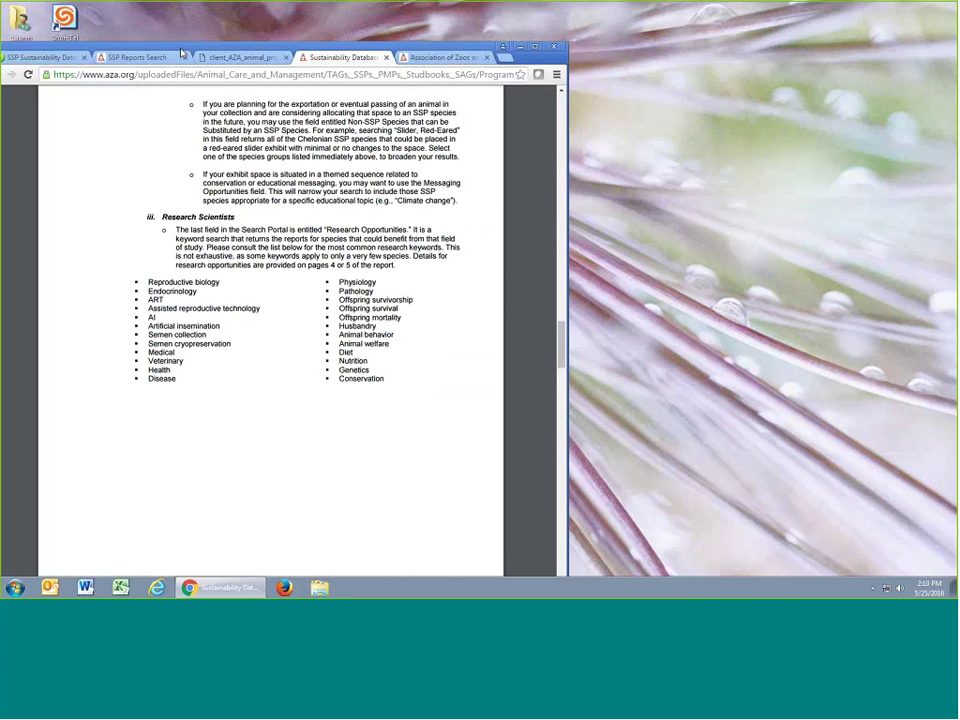
pyautogui.click(386, 57)
pyautogui.moveTo(756, 58); pyautogui.dragTo(657, 46)
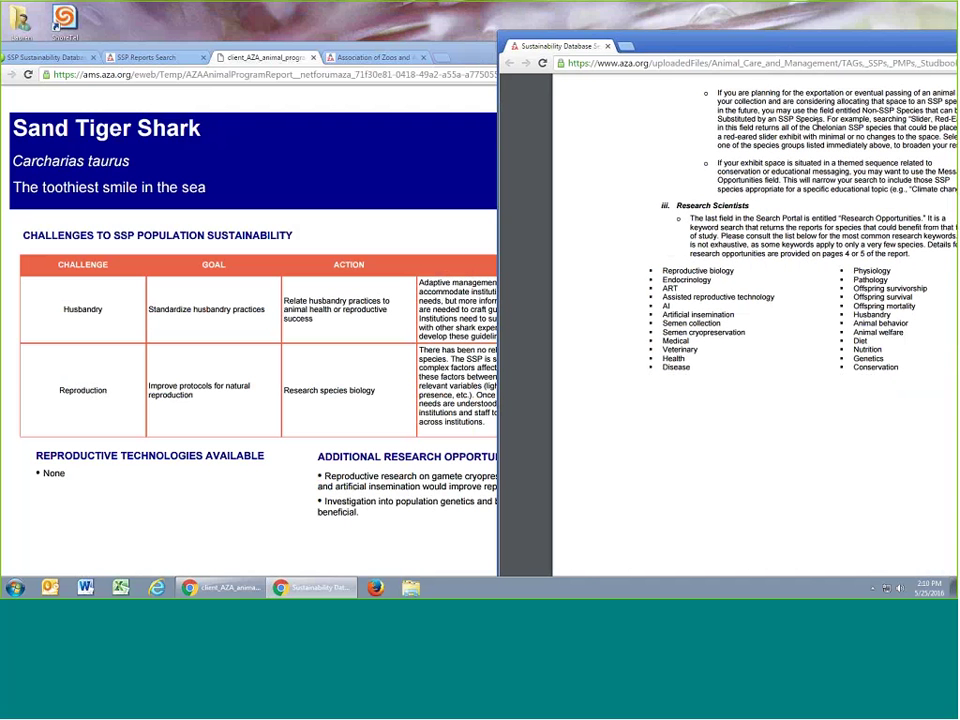
pyautogui.click(318, 48)
pyautogui.click(172, 57)
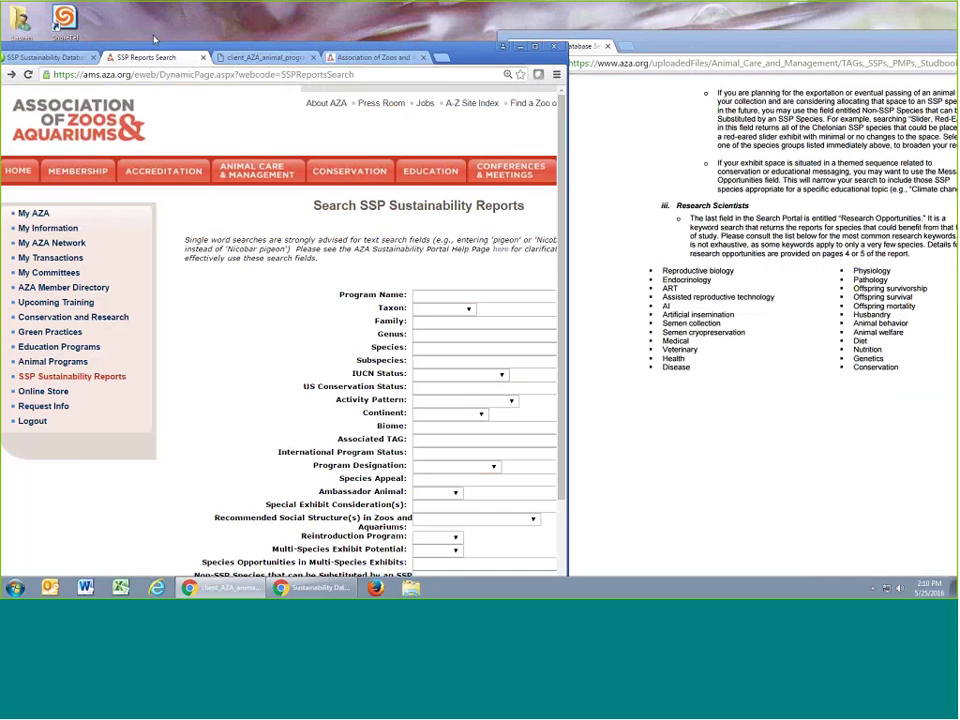
pyautogui.moveTo(250, 47); pyautogui.dragTo(183, 20)
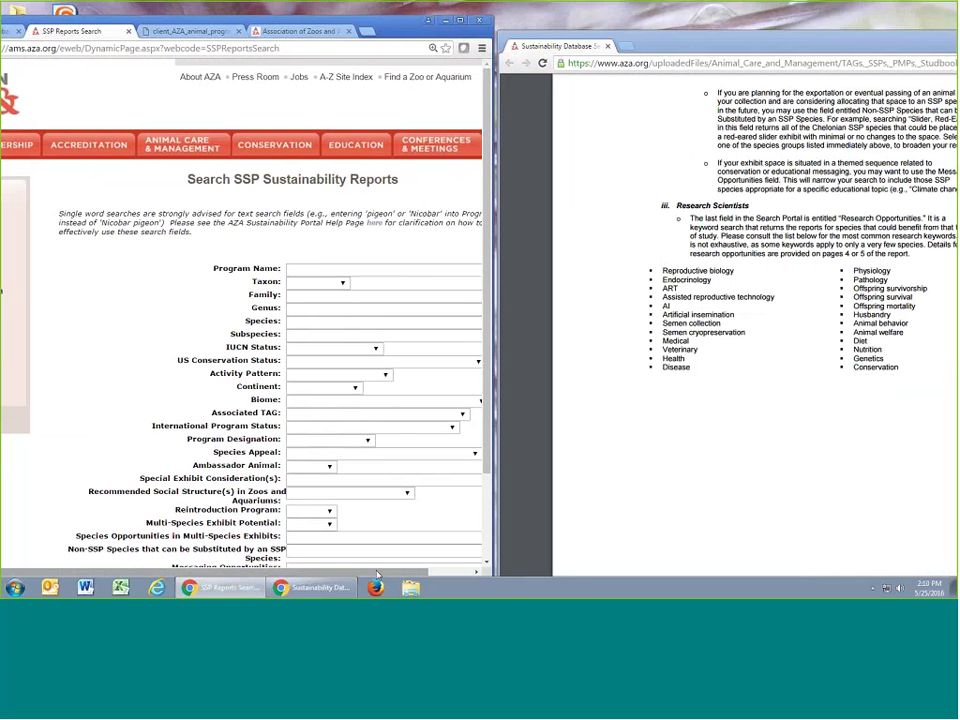
pyautogui.scroll(-2, 299, 512)
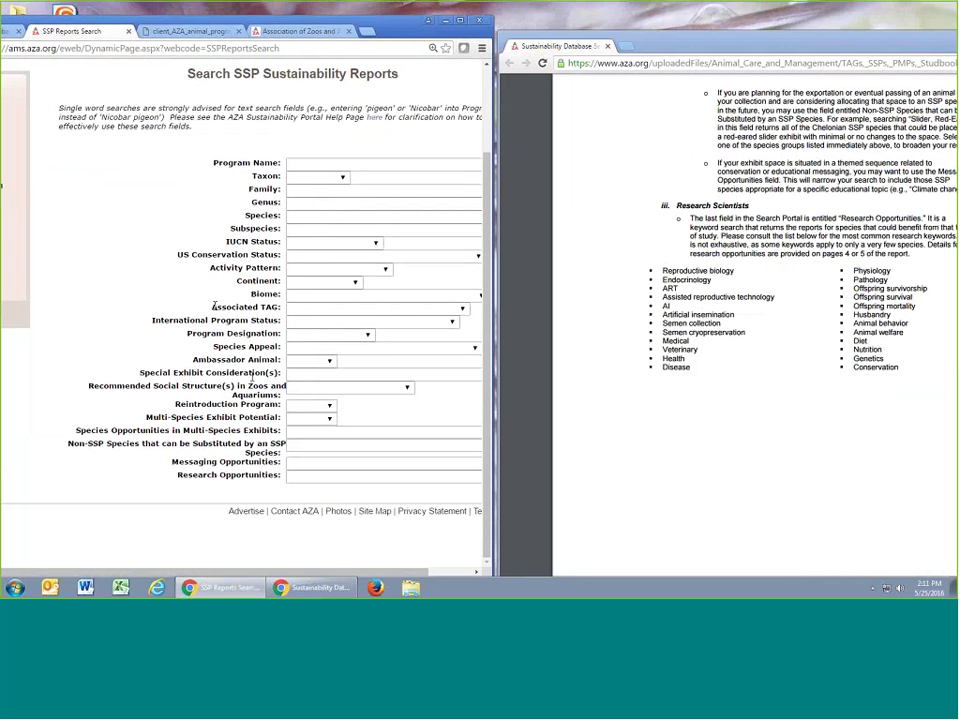
# Search the Pangolin, Aardvark, Xenarthra TAG with 'nutrition' as the Research Opportunities keyword
pyautogui.moveTo(212, 306); pyautogui.dragTo(305, 312)
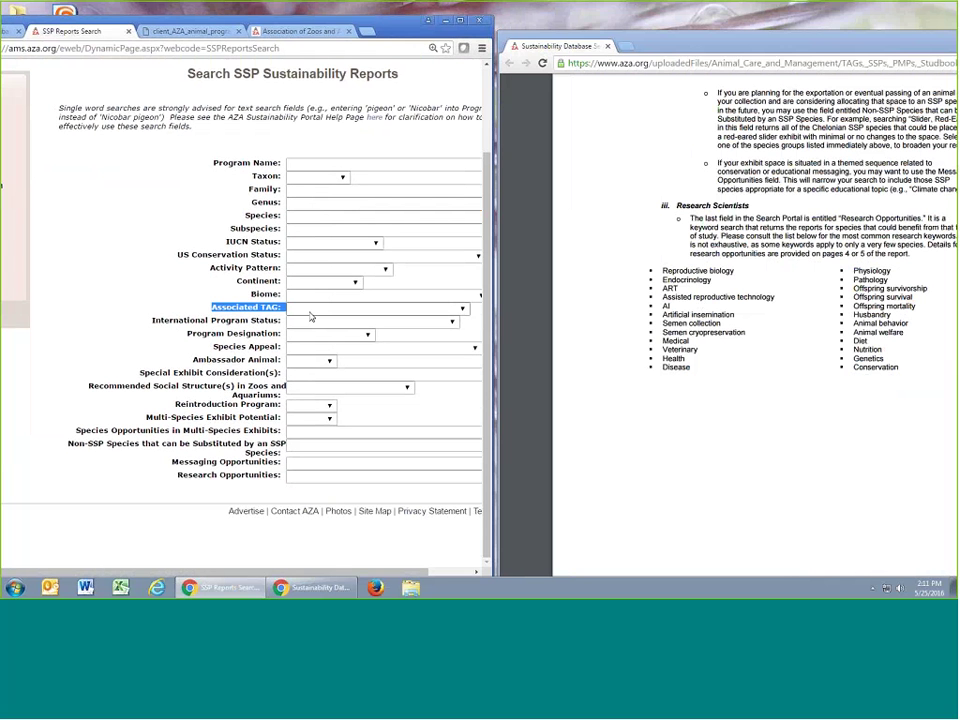
pyautogui.click(310, 309)
pyautogui.scroll(-9, 368, 383)
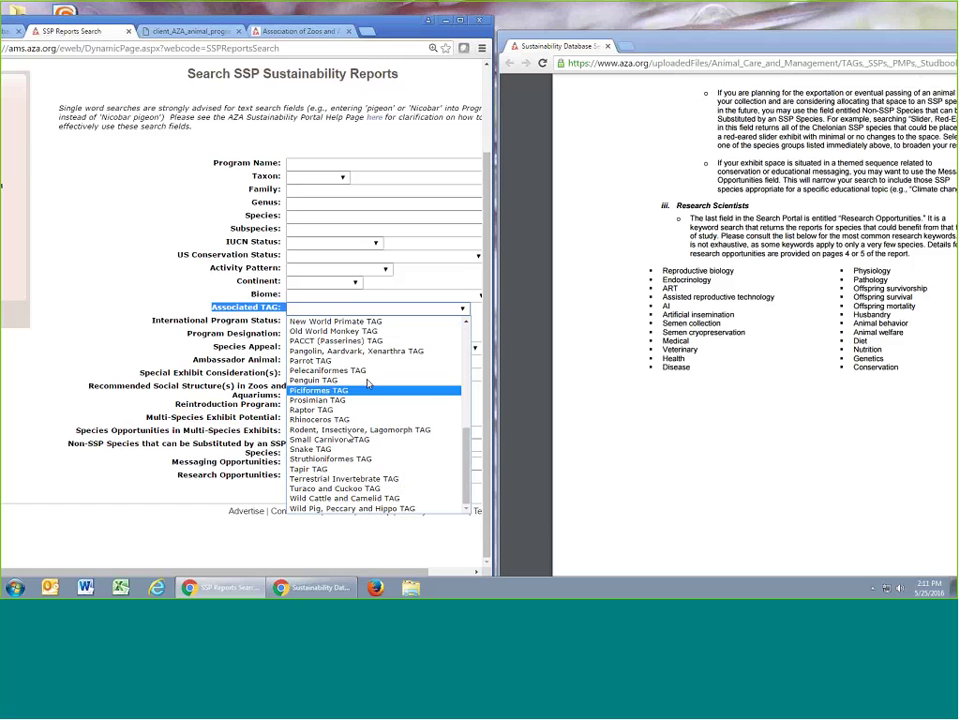
pyautogui.click(340, 351)
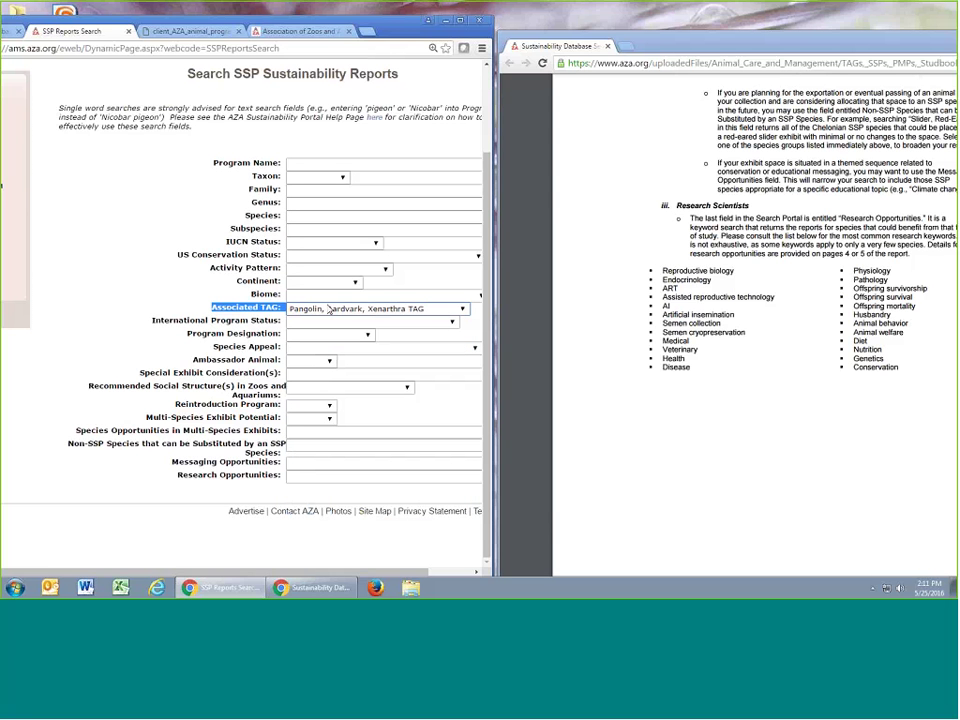
pyautogui.click(299, 476)
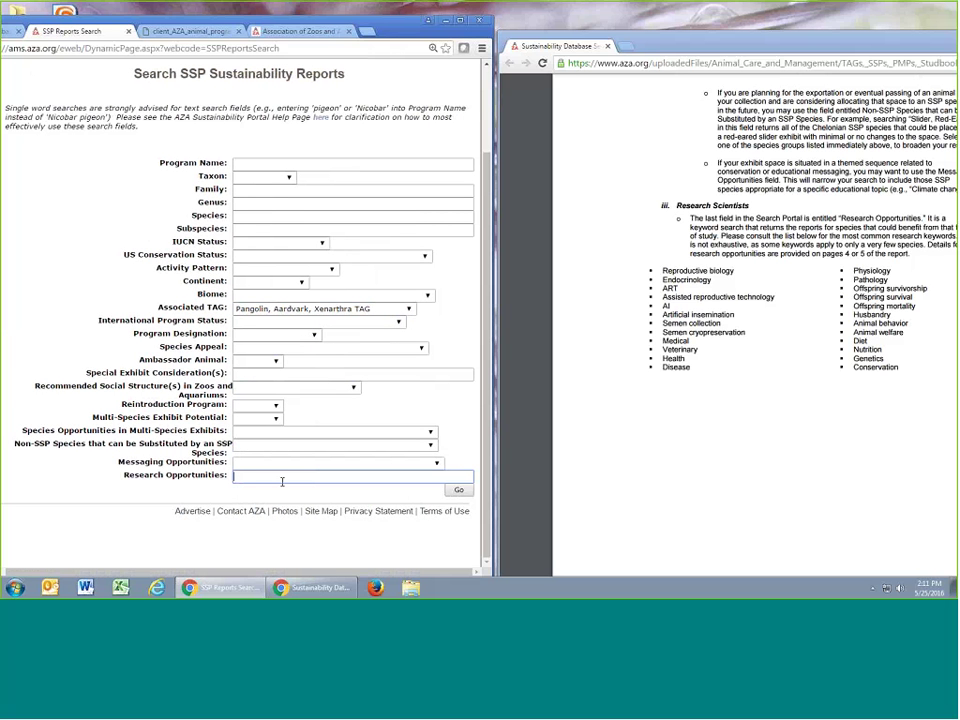
pyautogui.write('nutrition')
pyautogui.click(457, 489)
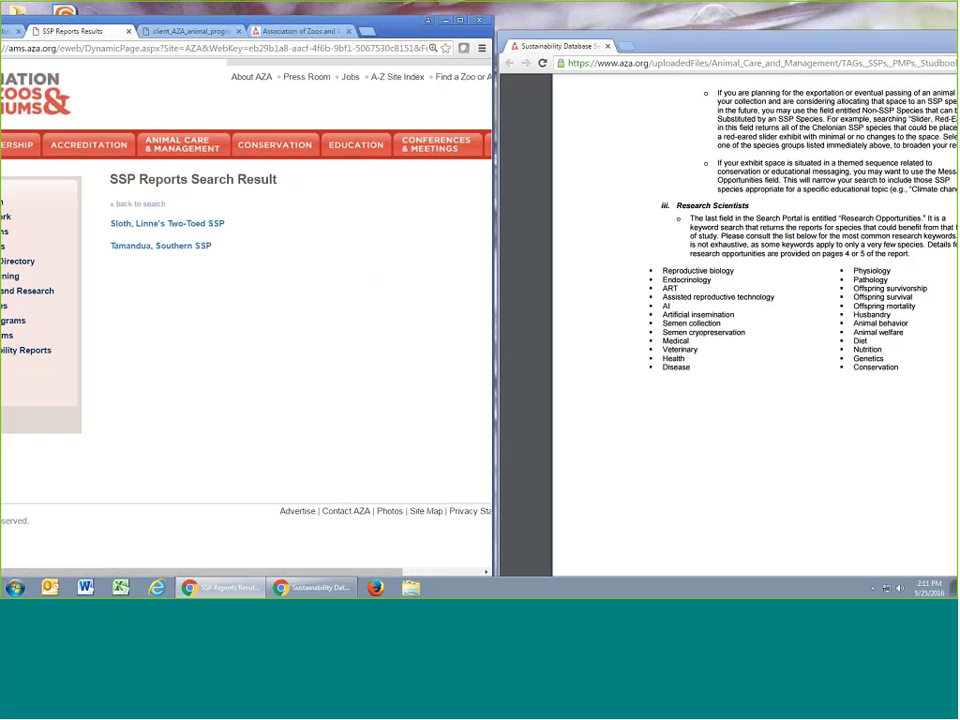
# Open the Southern Tamandua SSP report in a widened, zoomed-in window
pyautogui.click(161, 250)
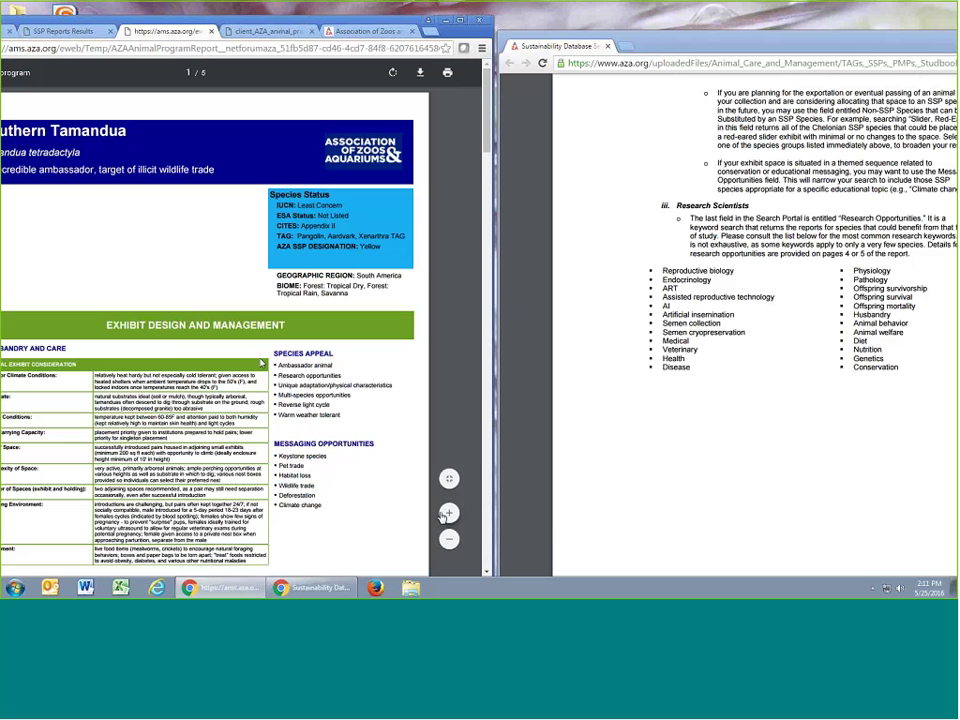
pyautogui.click(448, 513)
pyautogui.moveTo(287, 25); pyautogui.dragTo(340, 18)
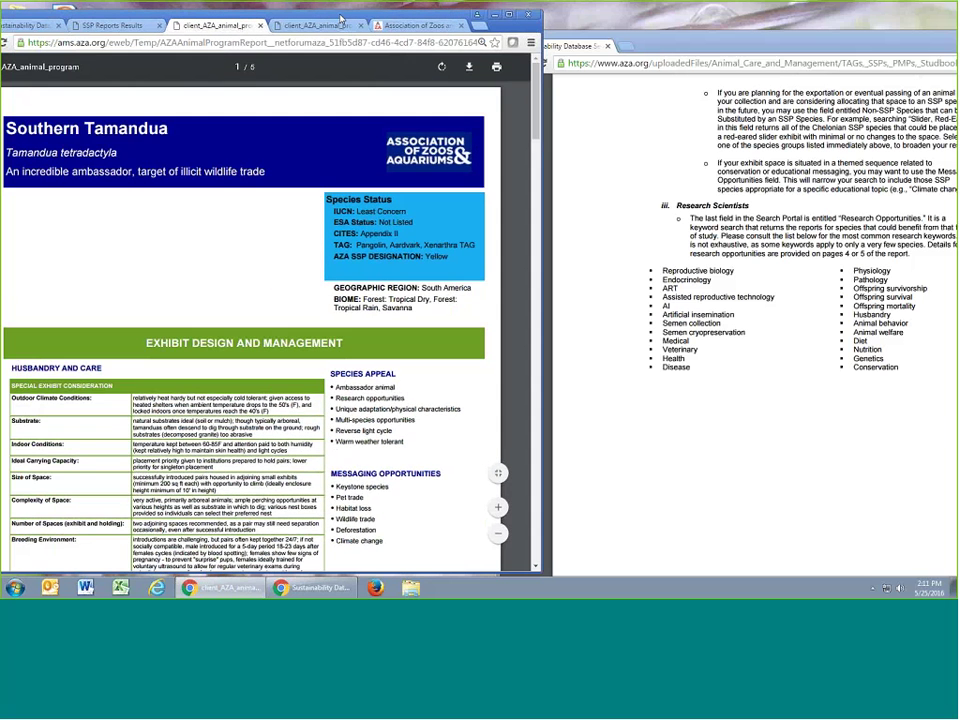
pyautogui.moveTo(541, 136); pyautogui.dragTo(542, 432)
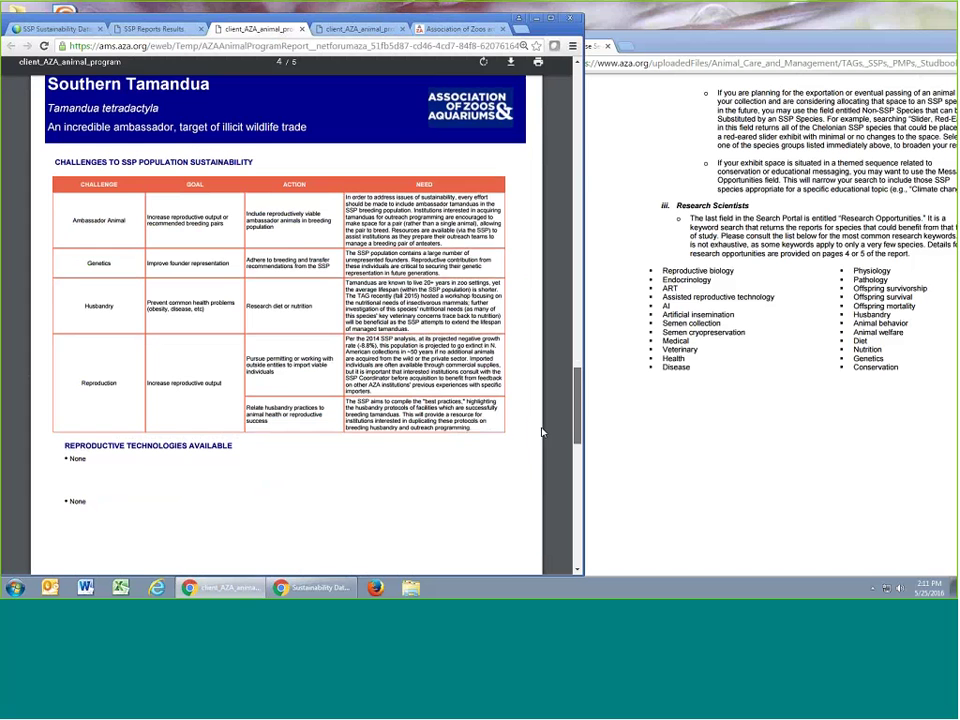
pyautogui.click(540, 511)
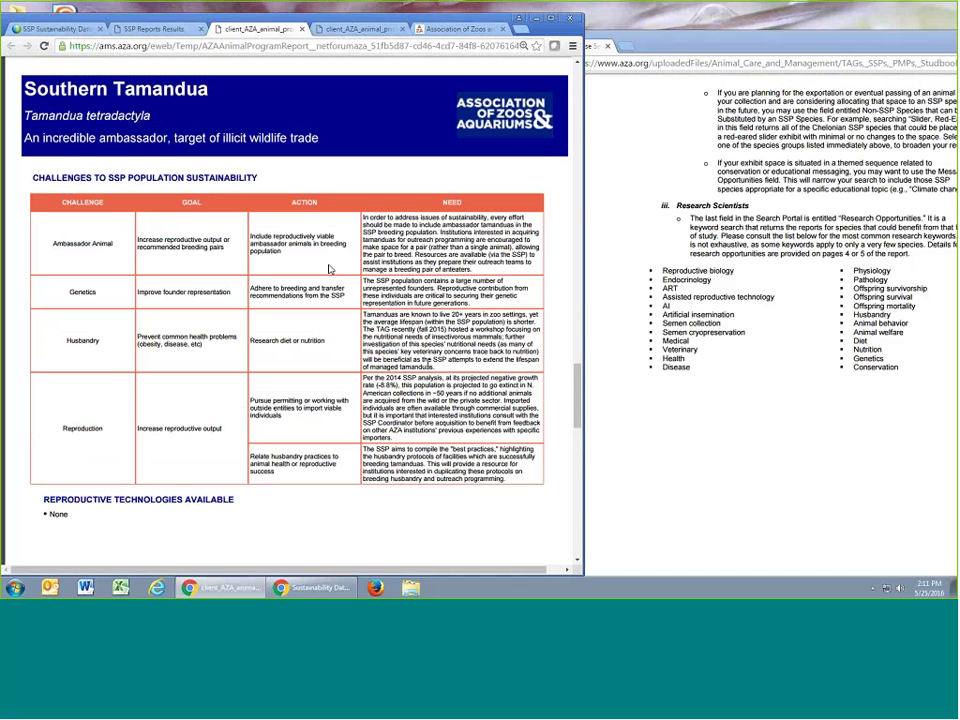
# Highlight the 'Research diet or nutrition' action in the challenges table
pyautogui.moveTo(326, 341); pyautogui.dragTo(247, 342)
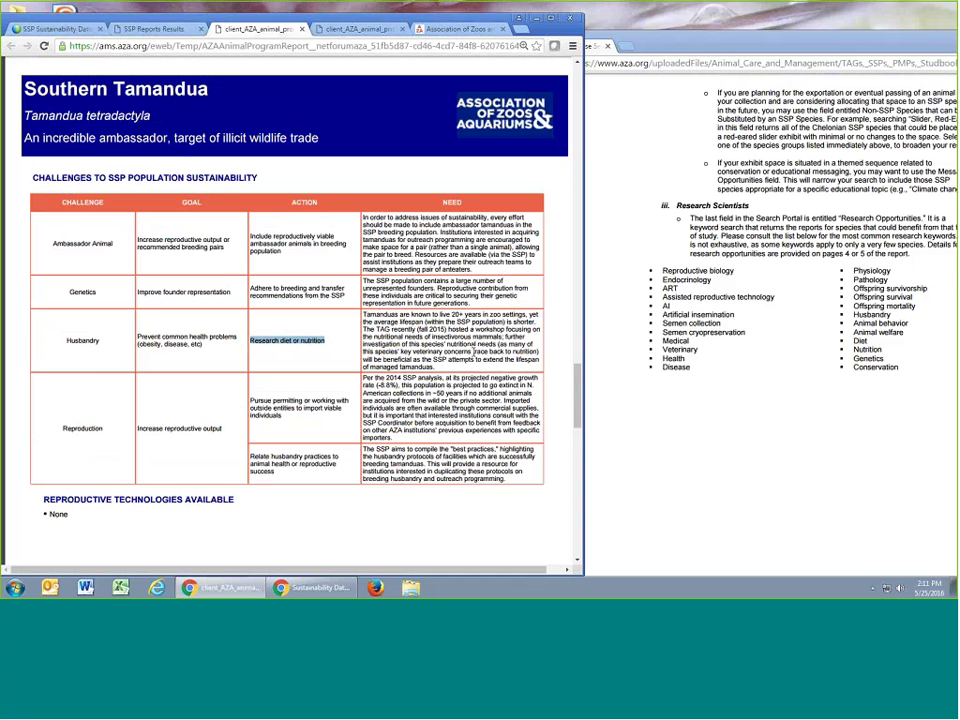
pyautogui.scroll(-1, 424, 514)
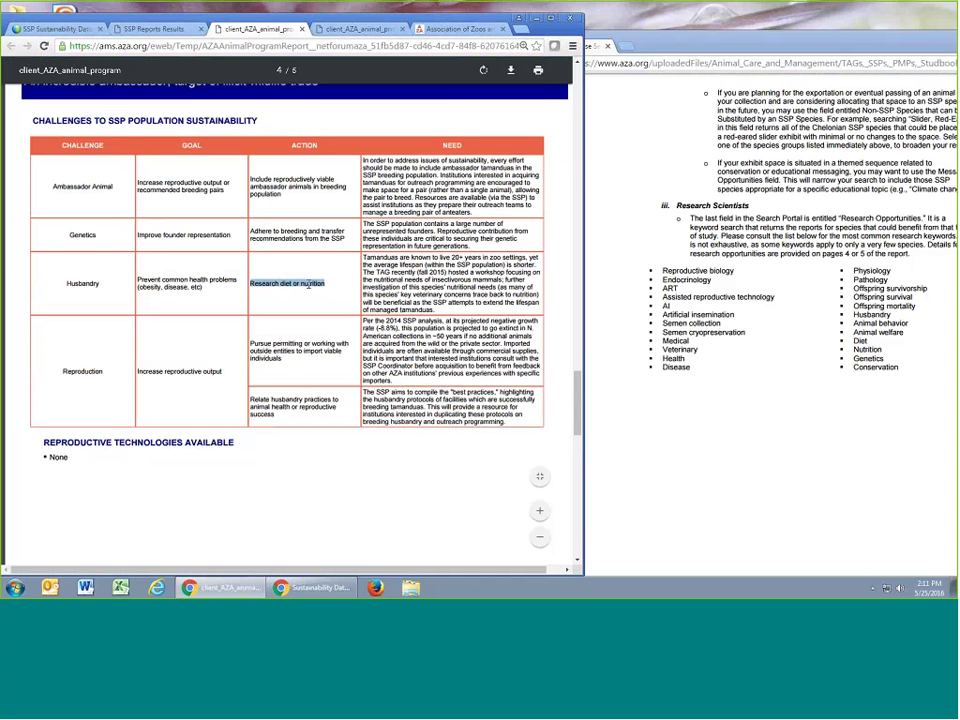
pyautogui.scroll(1, 308, 284)
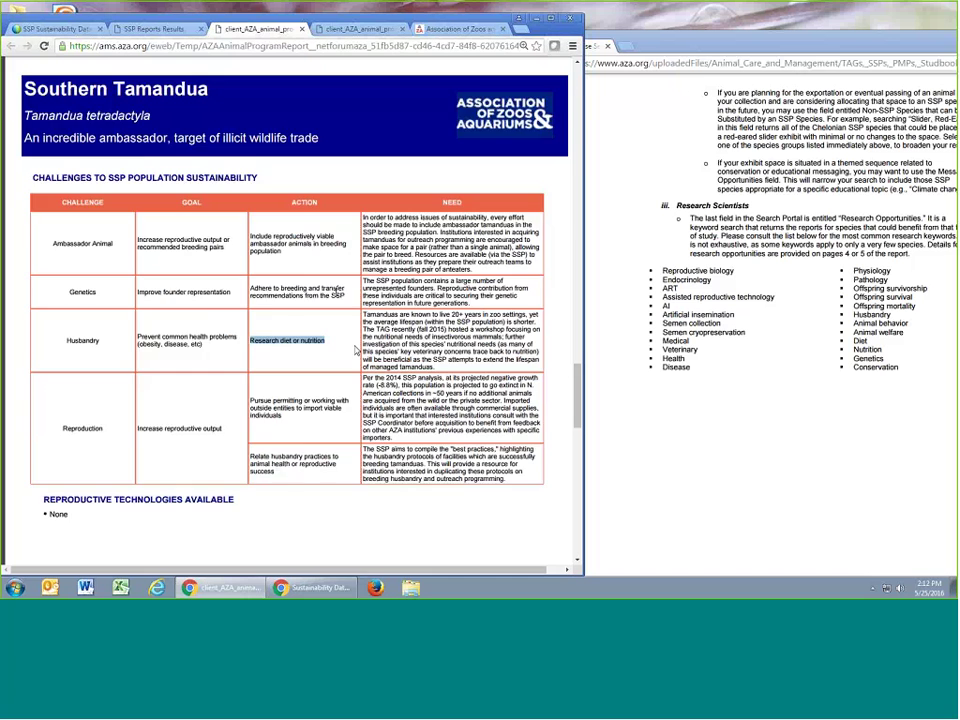
# Scroll the Southern Tamandua report back up to page 1 of 5 with species status and exhibit design
pyautogui.scroll(10, 355, 350)
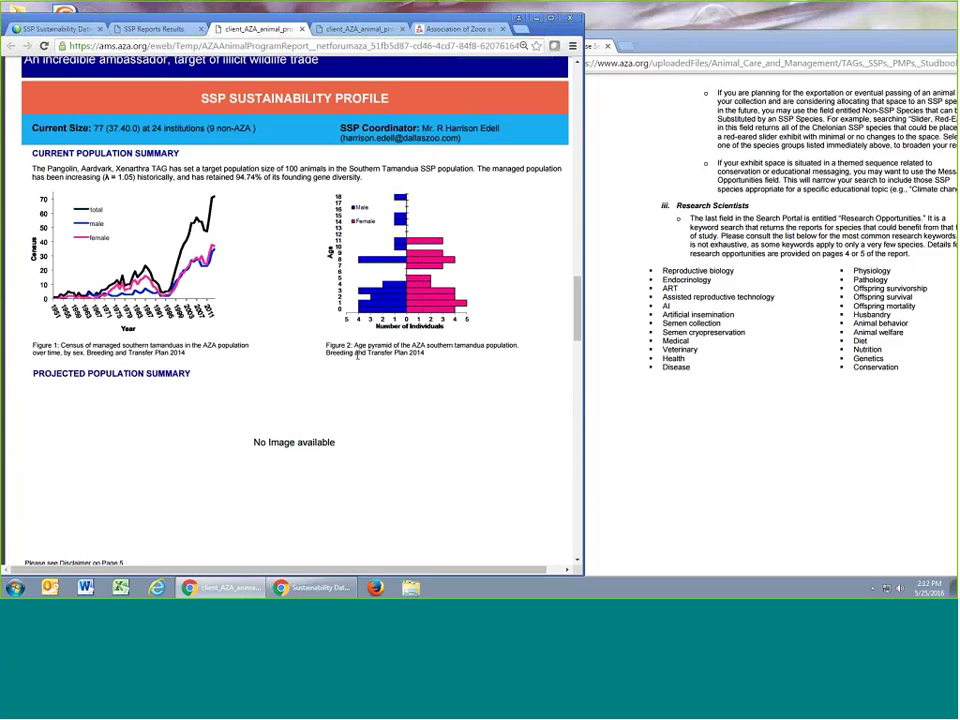
pyautogui.scroll(1, 357, 354)
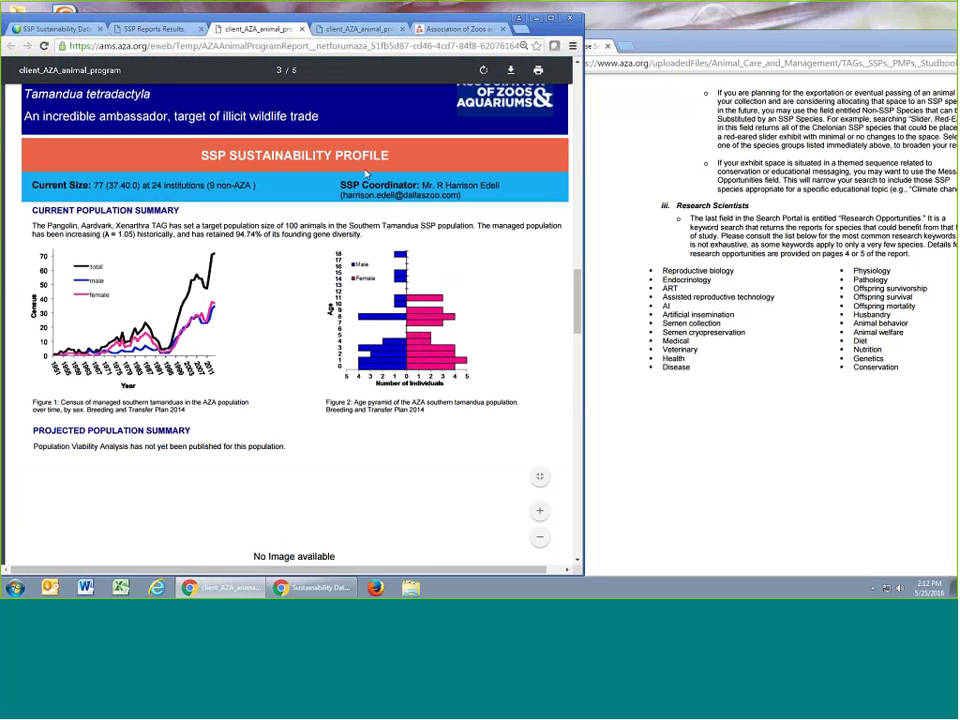
pyautogui.tripleClick(413, 157)
pyautogui.click(477, 165)
pyautogui.moveTo(576, 300); pyautogui.dragTo(575, 78)
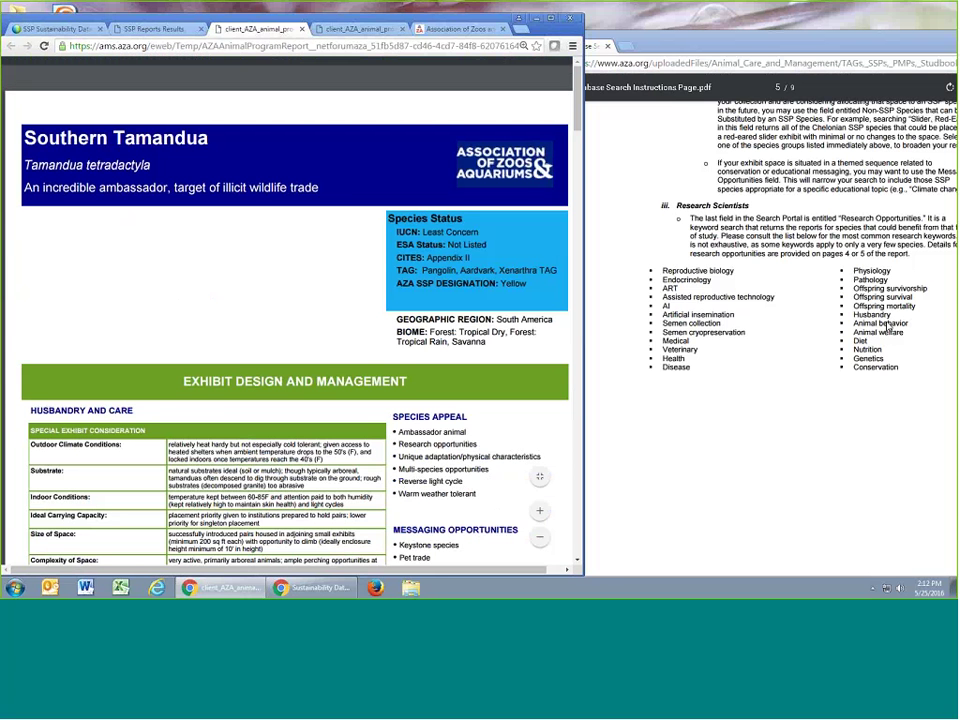
pyautogui.click(657, 246)
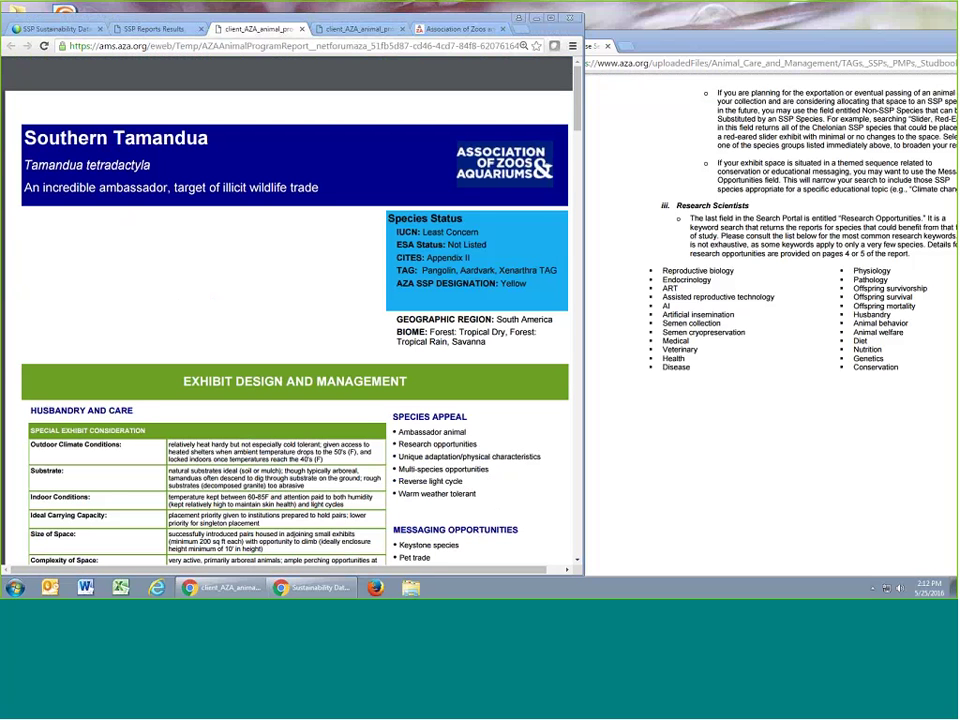